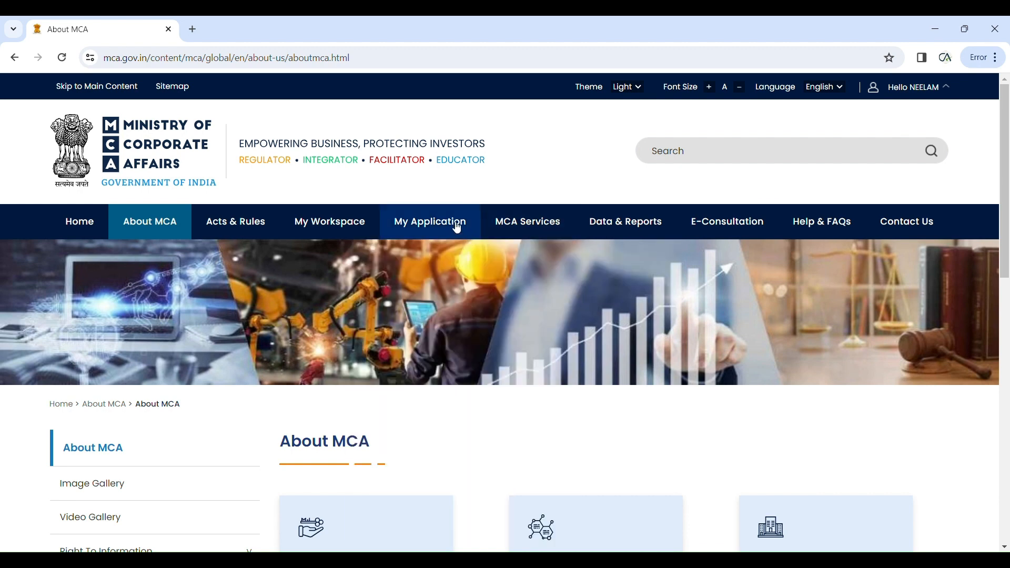
# Step: Open Form 8 – Statement of Account & Solvency from MCA Services > LLP e-Filing
pyautogui.moveTo(503, 221)
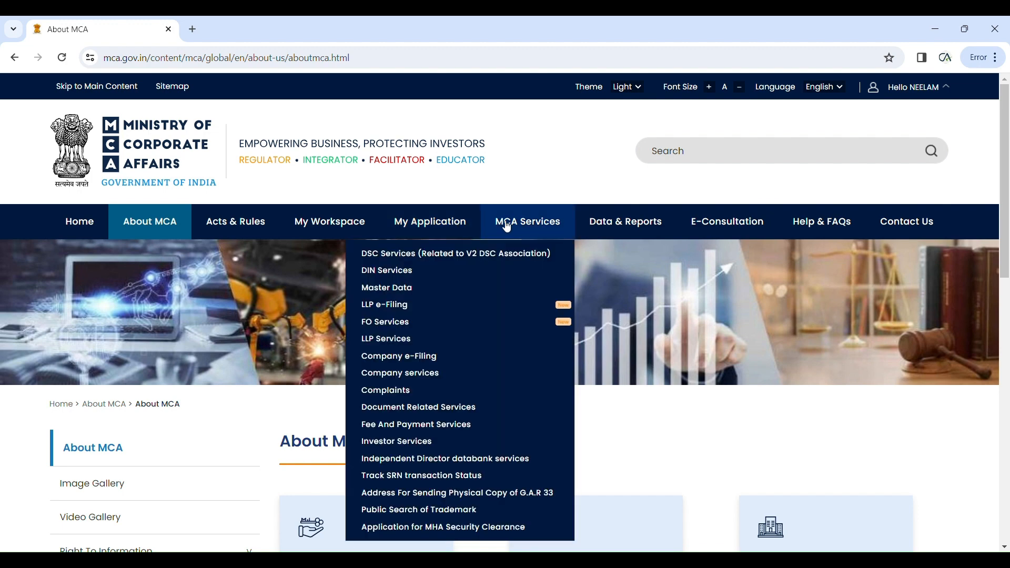
pyautogui.moveTo(481, 302)
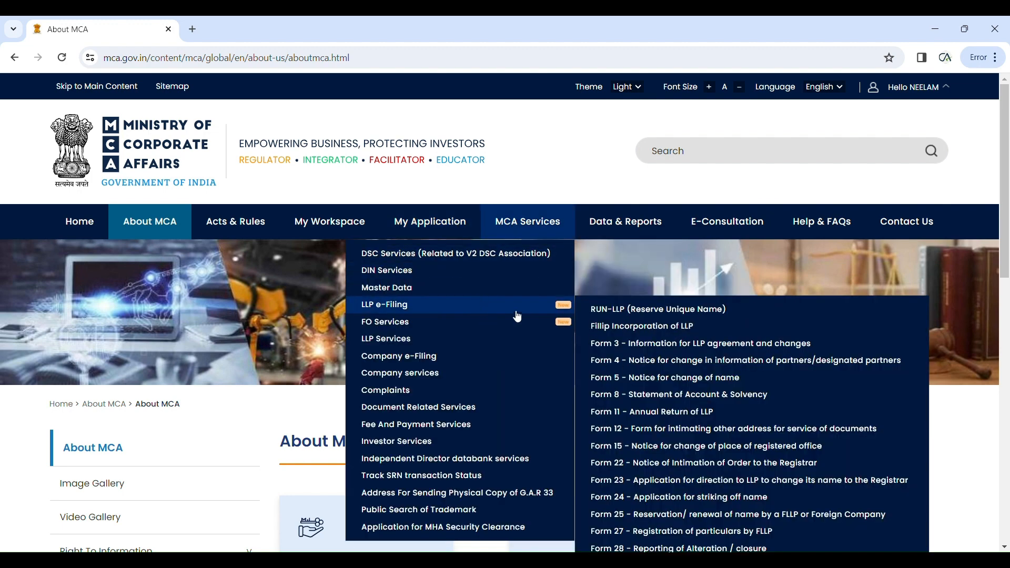
pyautogui.click(661, 401)
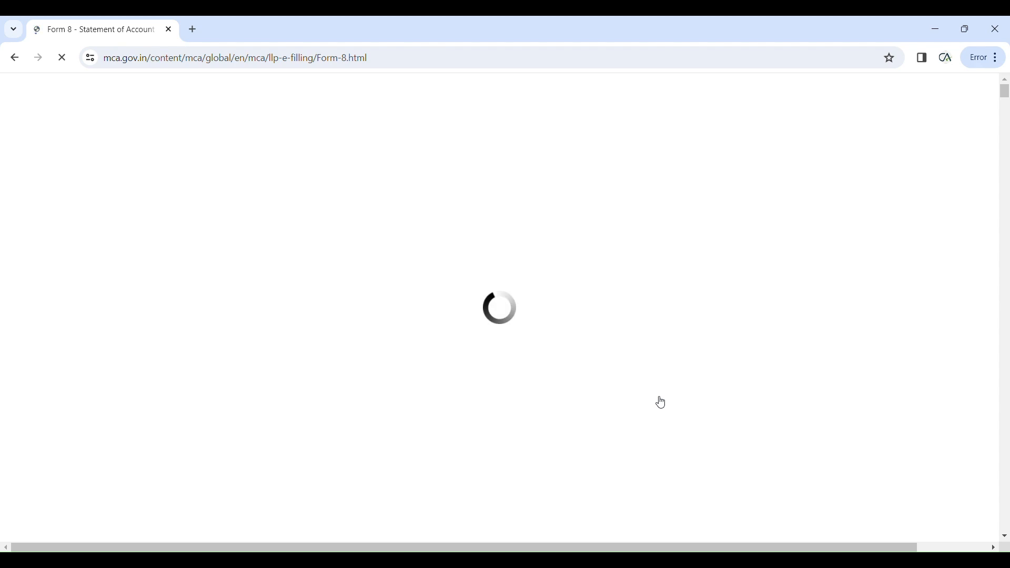
# Step: Select Charge as the Form 8 purpose in item 1 to reveal the charge particulars fields
pyautogui.scroll(-3, 660, 400)
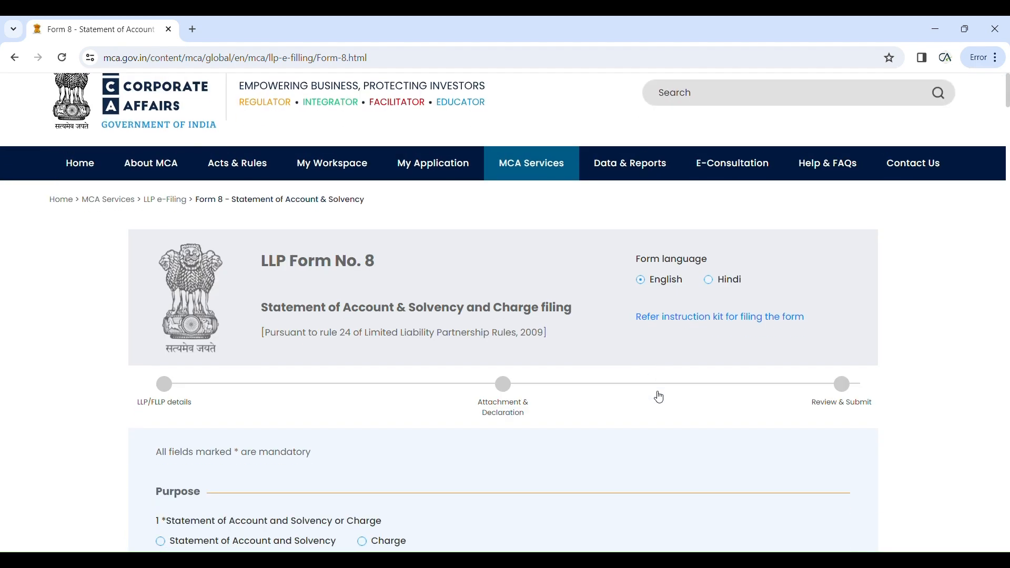
pyautogui.scroll(-1, 658, 397)
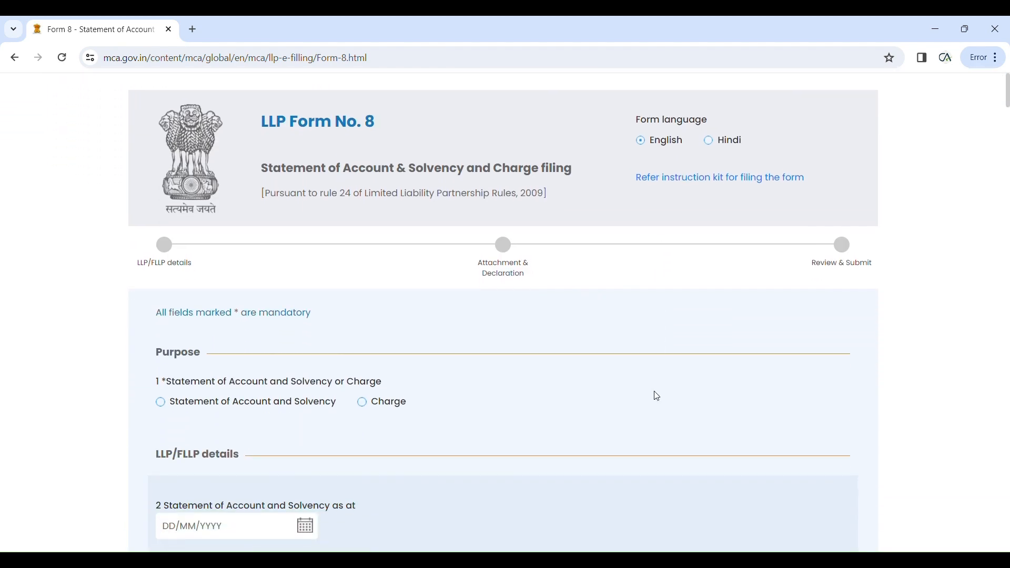
pyautogui.scroll(-1, 658, 397)
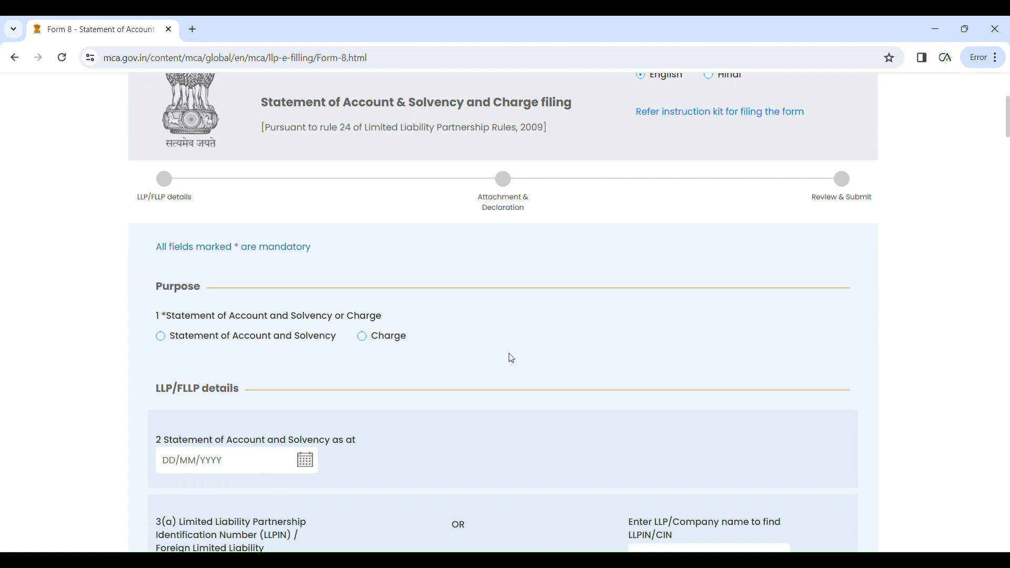
pyautogui.click(368, 341)
pyautogui.scroll(-1, 533, 356)
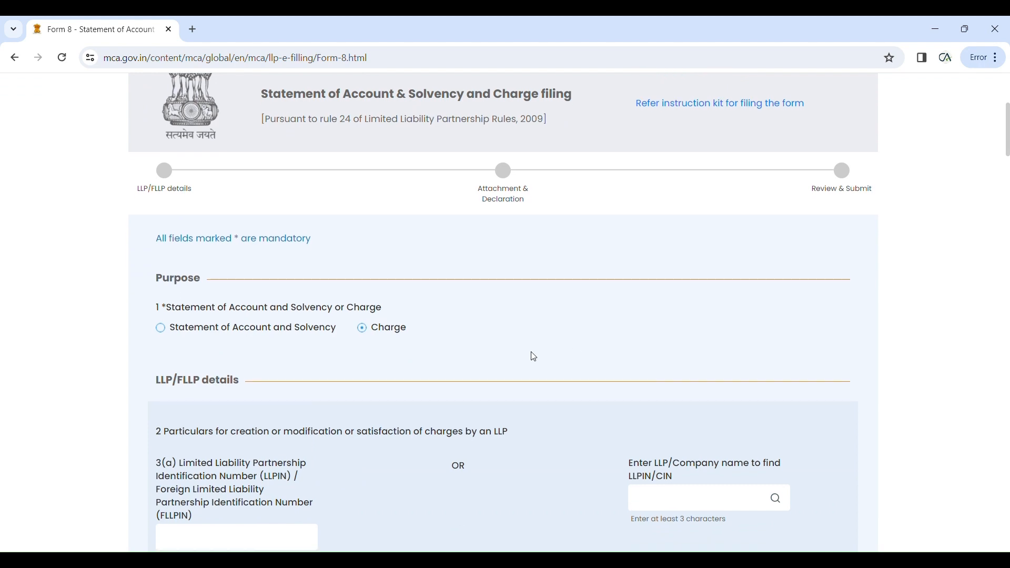
pyautogui.scroll(-2, 533, 357)
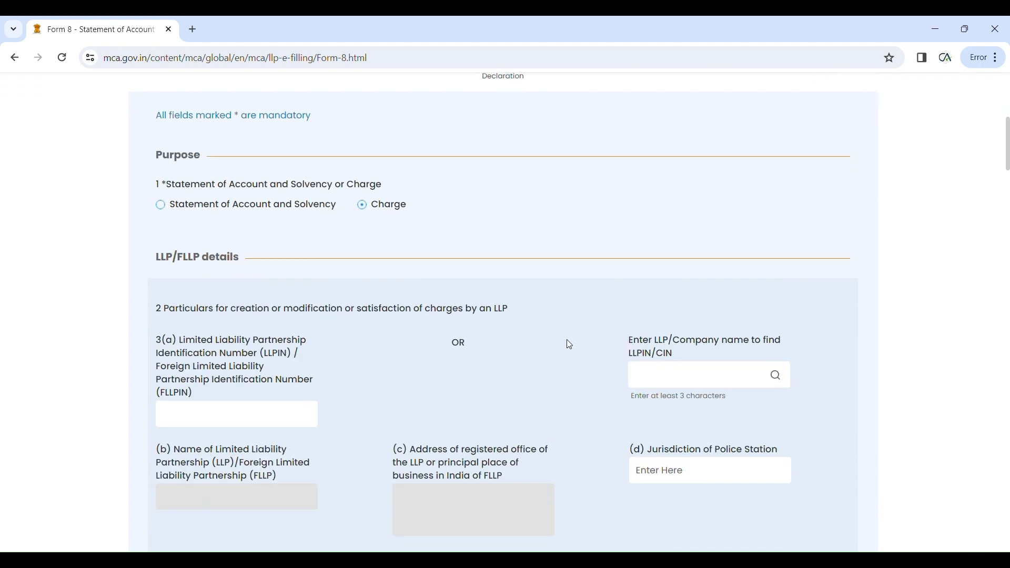
pyautogui.scroll(-1, 573, 343)
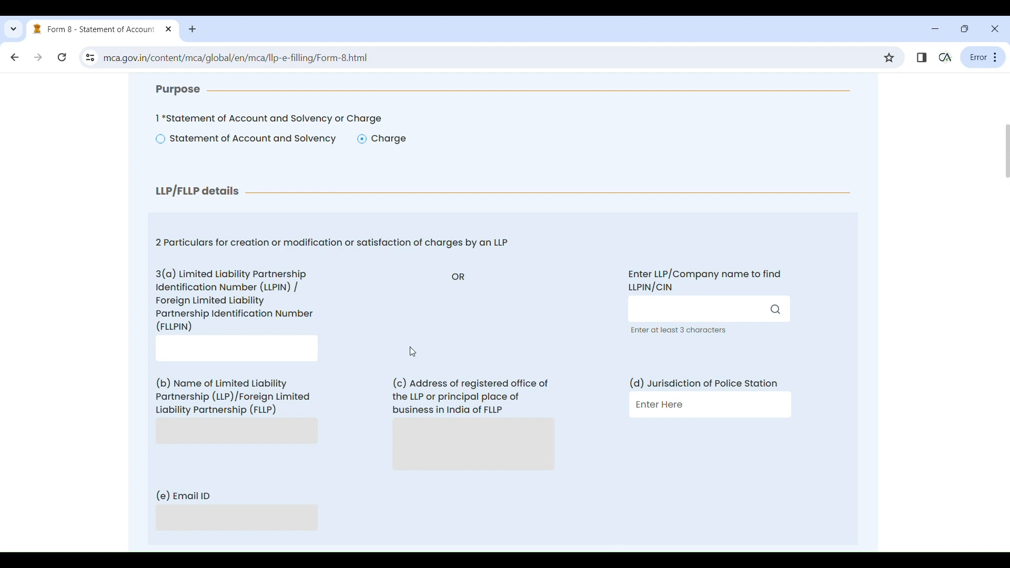
# Step: Enter the LLPIN in 3(a) so NUTROVIN LLP's name, address, police station and email auto-fill
pyautogui.click(296, 356)
pyautogui.write('ABC-4757')
pyautogui.scroll(-3, 131, 472)
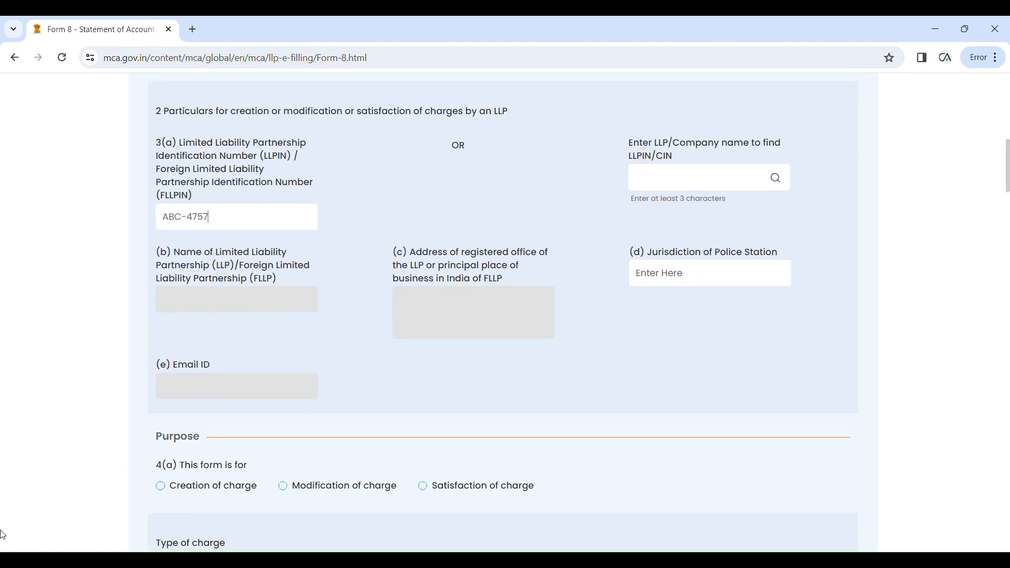
pyautogui.click(363, 224)
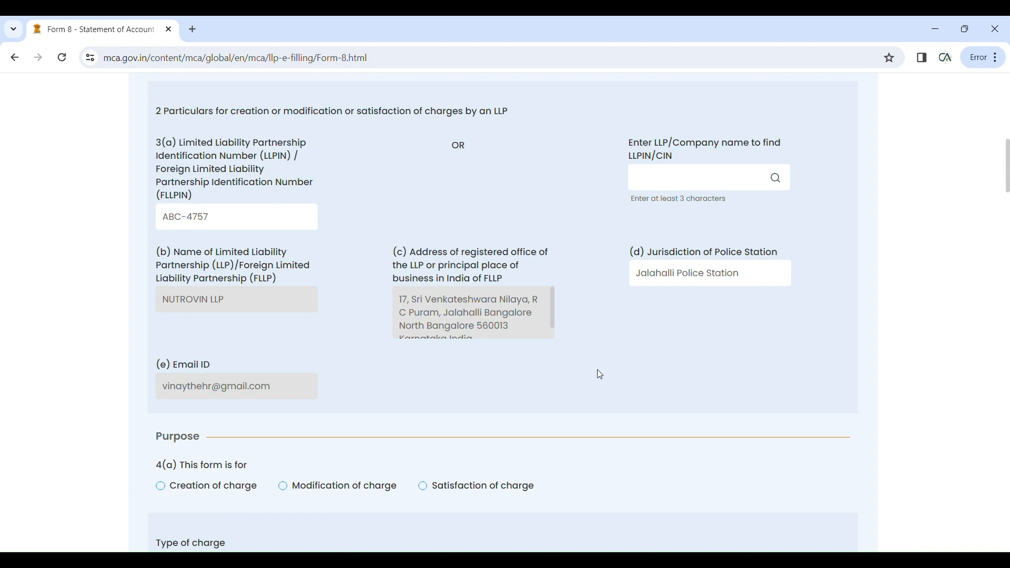
pyautogui.scroll(-1, 599, 375)
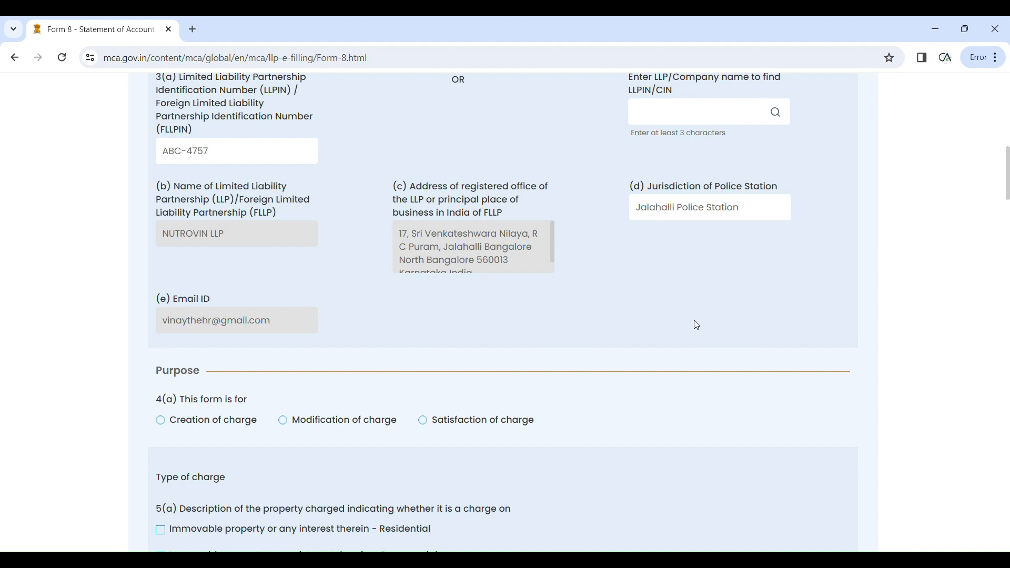
# Step: Tick Residential and Others under immovable property for the creation of charge in 5(a)
pyautogui.scroll(-1, 600, 323)
pyautogui.scroll(-2, 599, 323)
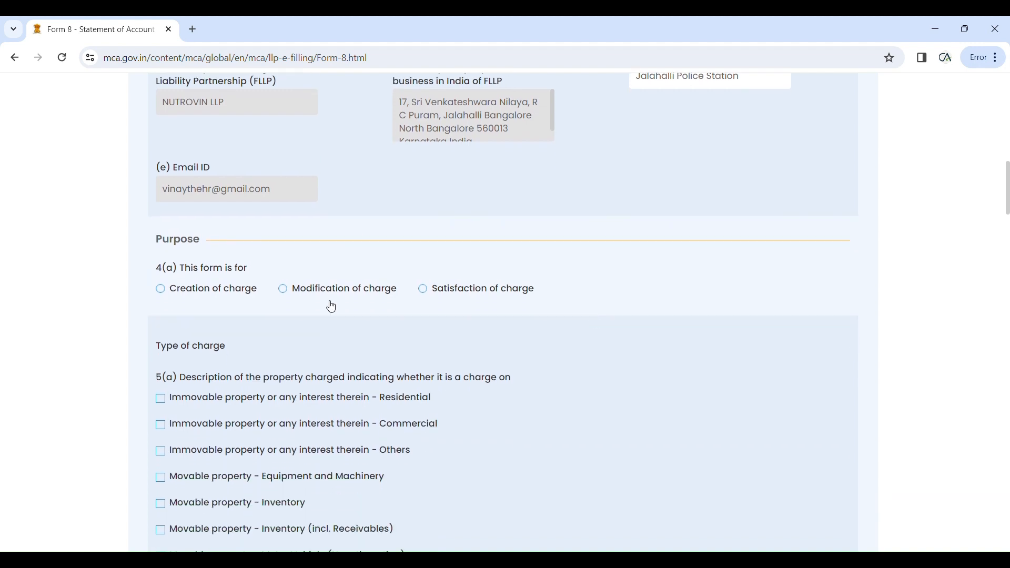
pyautogui.scroll(-3, 203, 277)
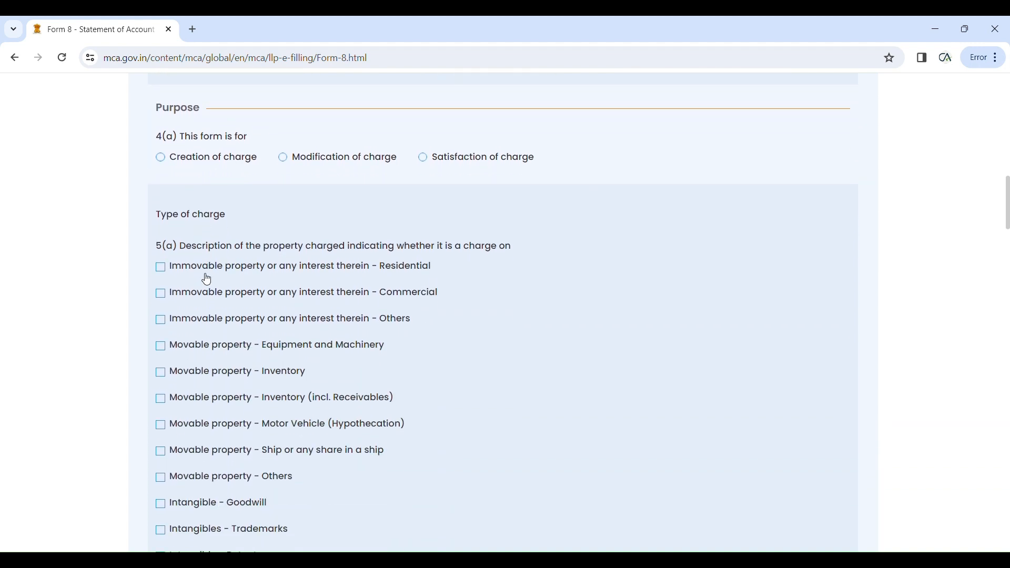
pyautogui.scroll(2, 207, 279)
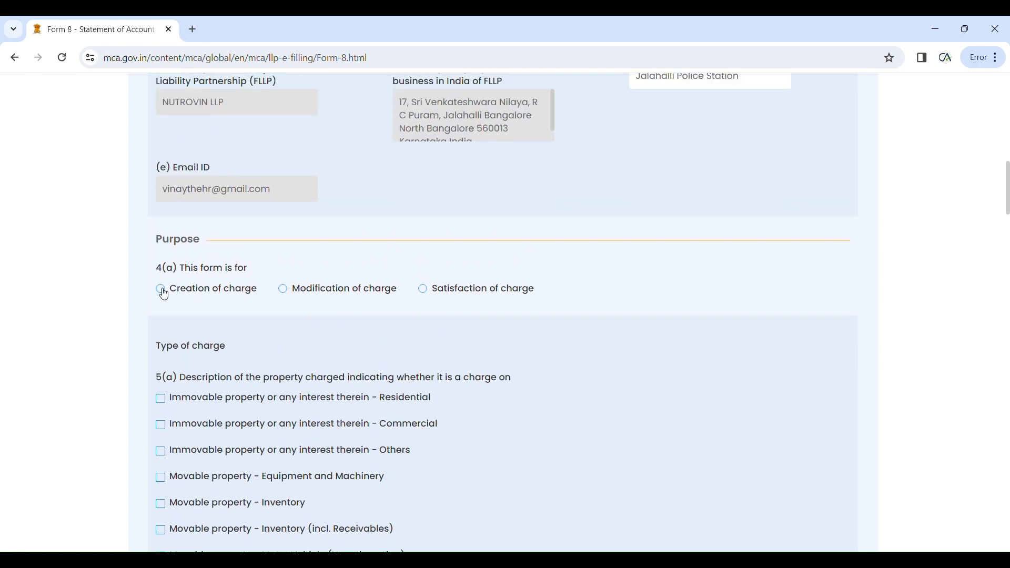
pyautogui.scroll(-12, 197, 310)
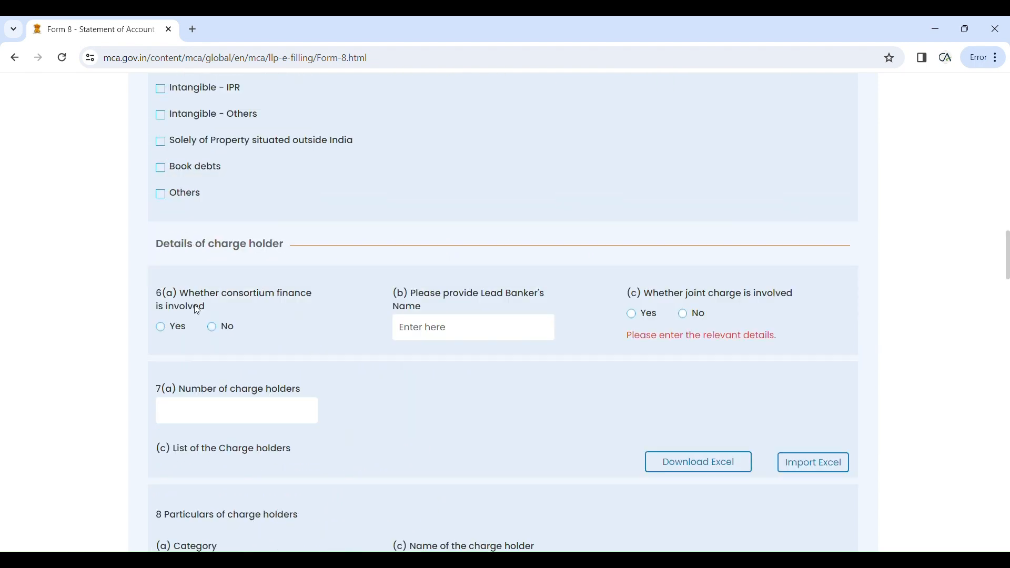
pyautogui.scroll(15, 227, 309)
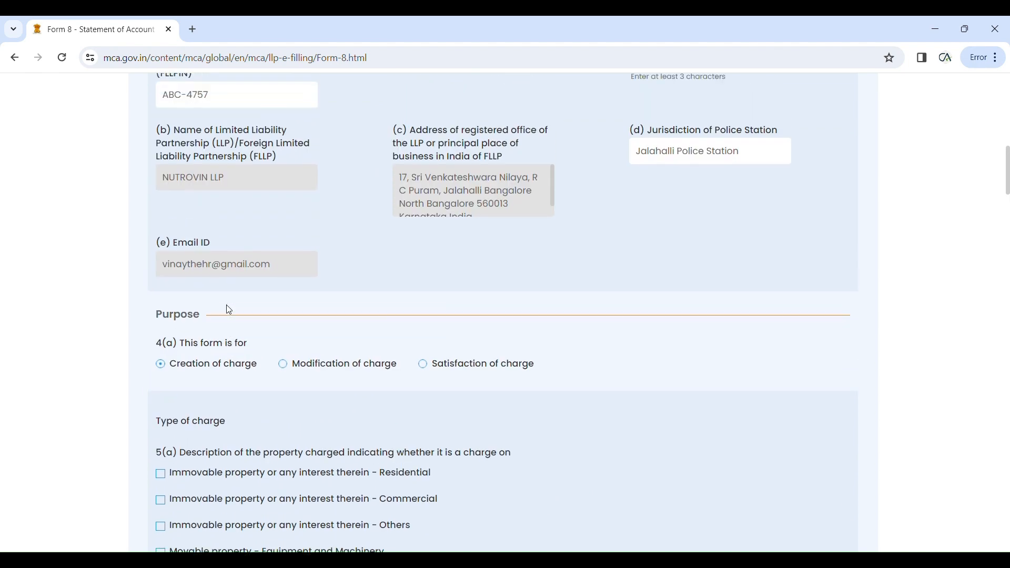
pyautogui.scroll(-5, 229, 310)
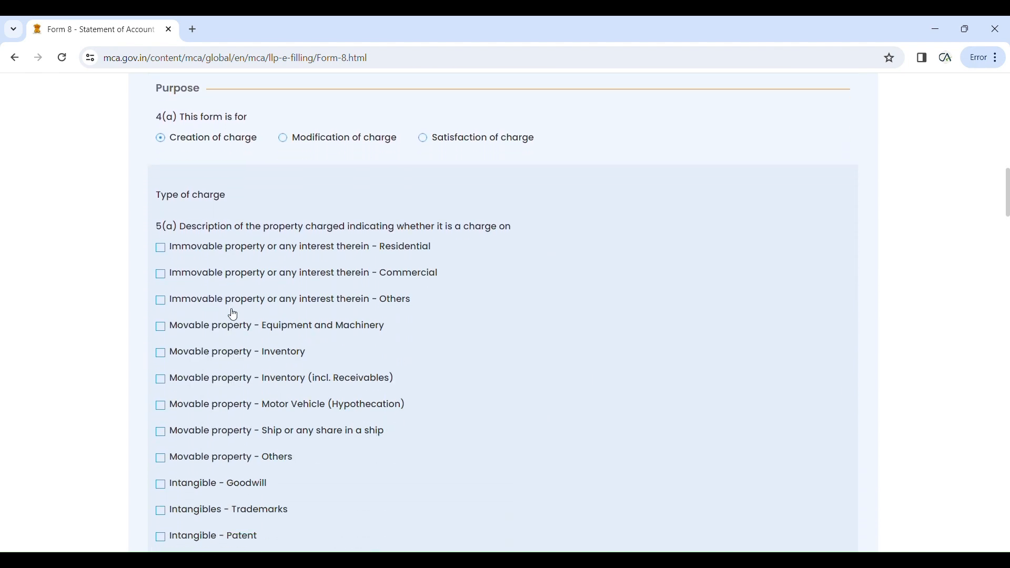
pyautogui.scroll(-4, 208, 303)
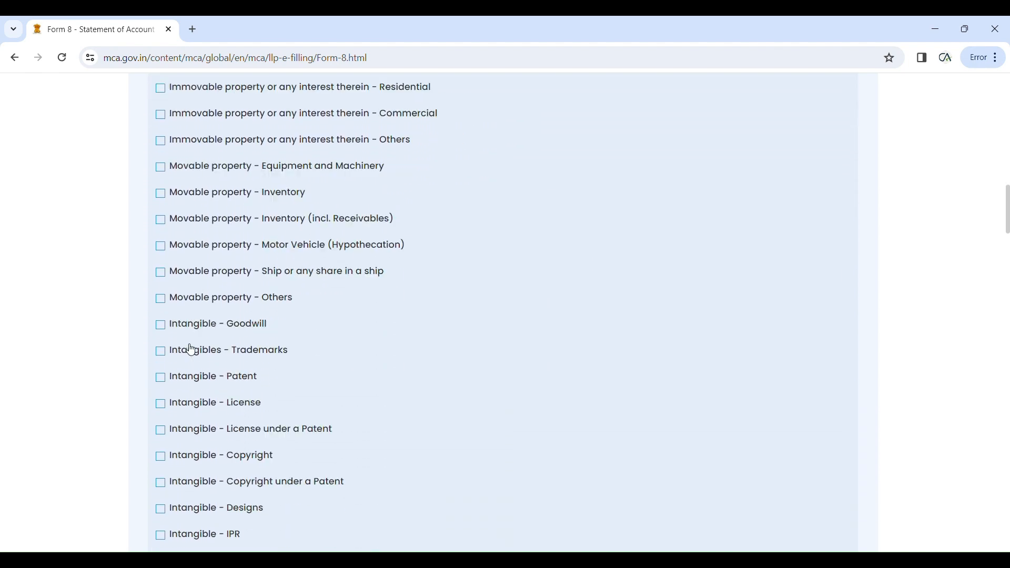
pyautogui.scroll(5, 191, 352)
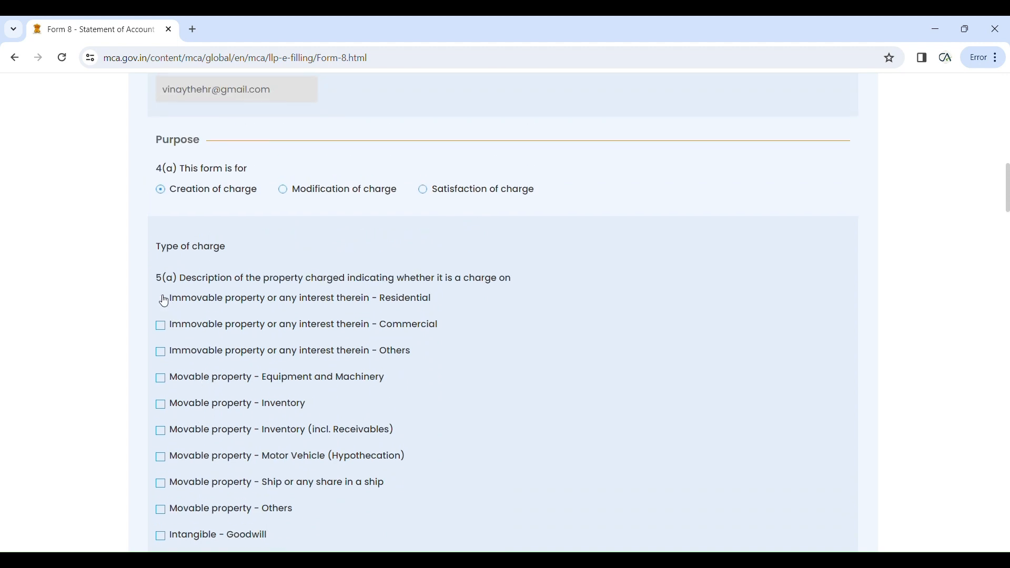
pyautogui.click(164, 316)
pyautogui.click(164, 356)
pyautogui.scroll(-2, 168, 368)
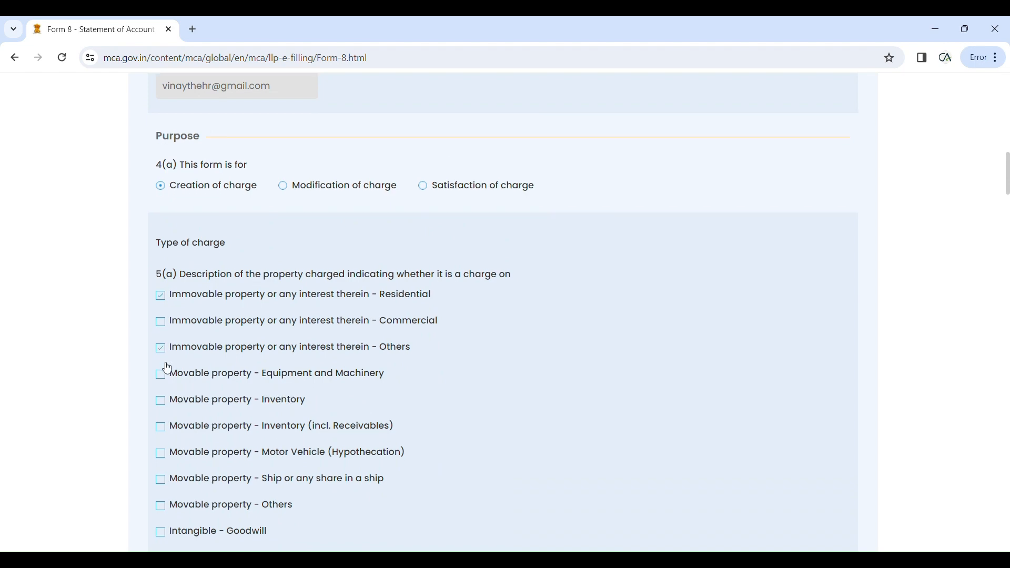
pyautogui.scroll(-10, 168, 370)
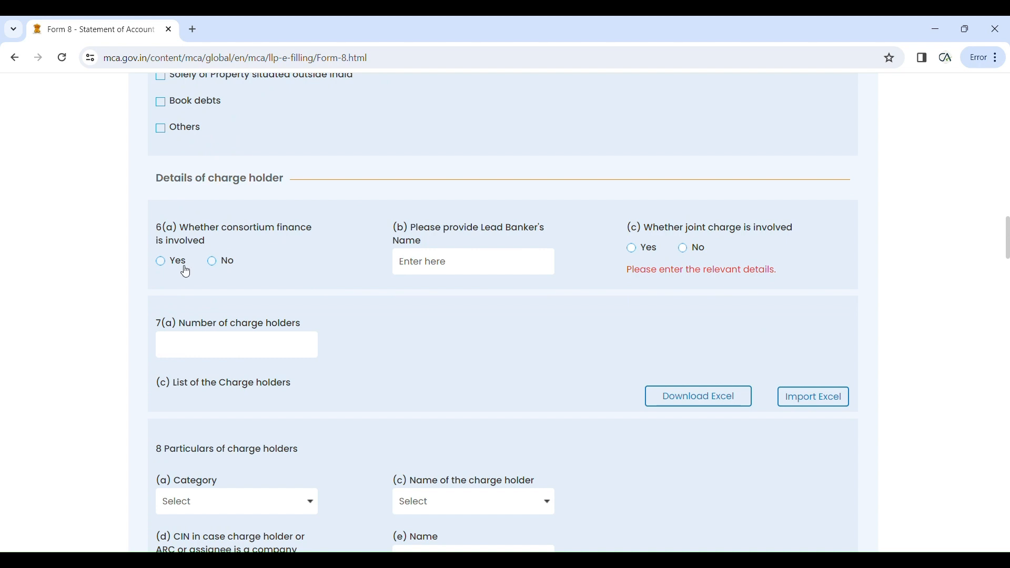
# Step: Answer No to consortium finance and joint charge, and choose Nationalized bank, Bank of India as charge holder
pyautogui.click(219, 263)
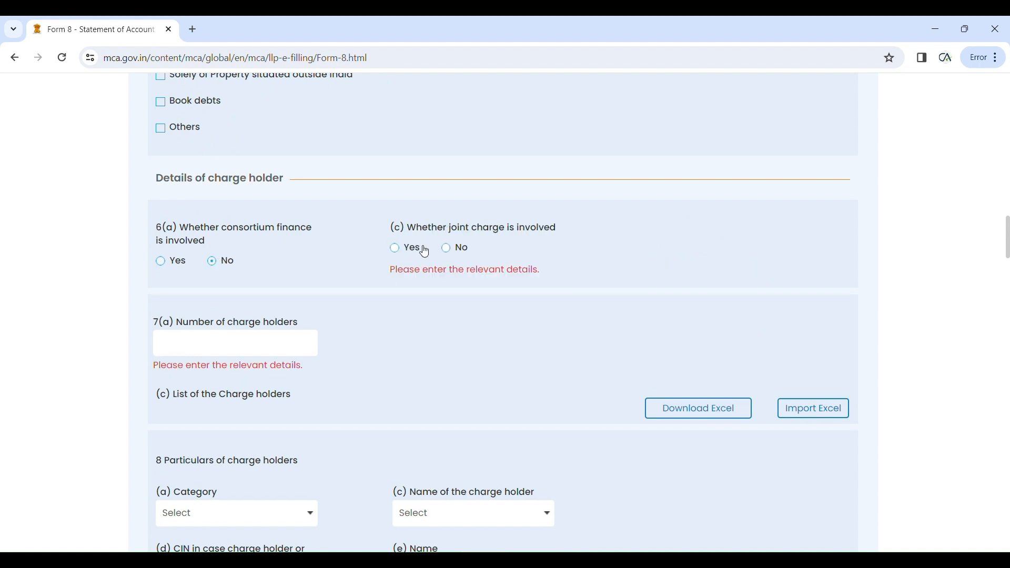
pyautogui.click(441, 254)
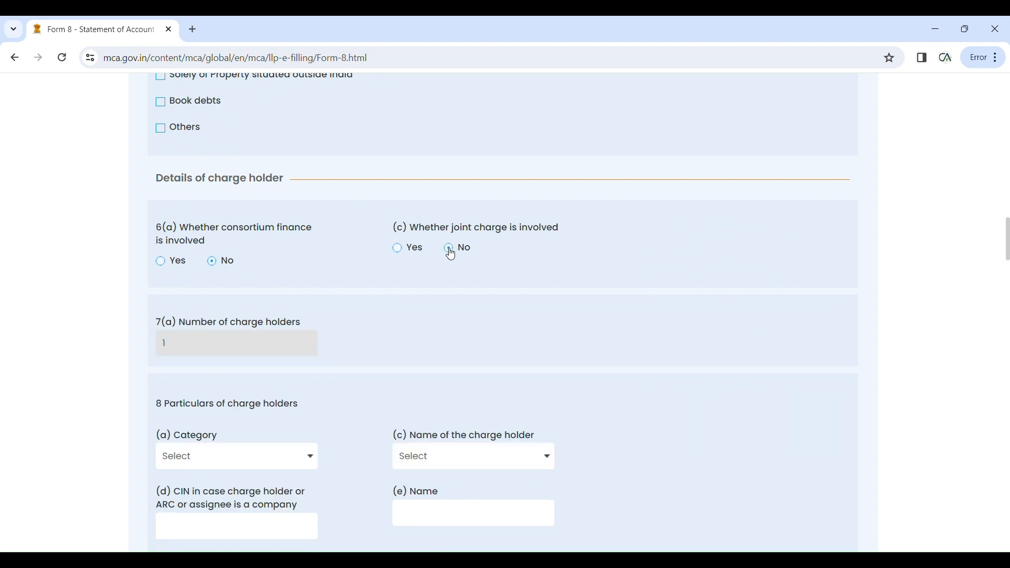
pyautogui.scroll(-2, 343, 286)
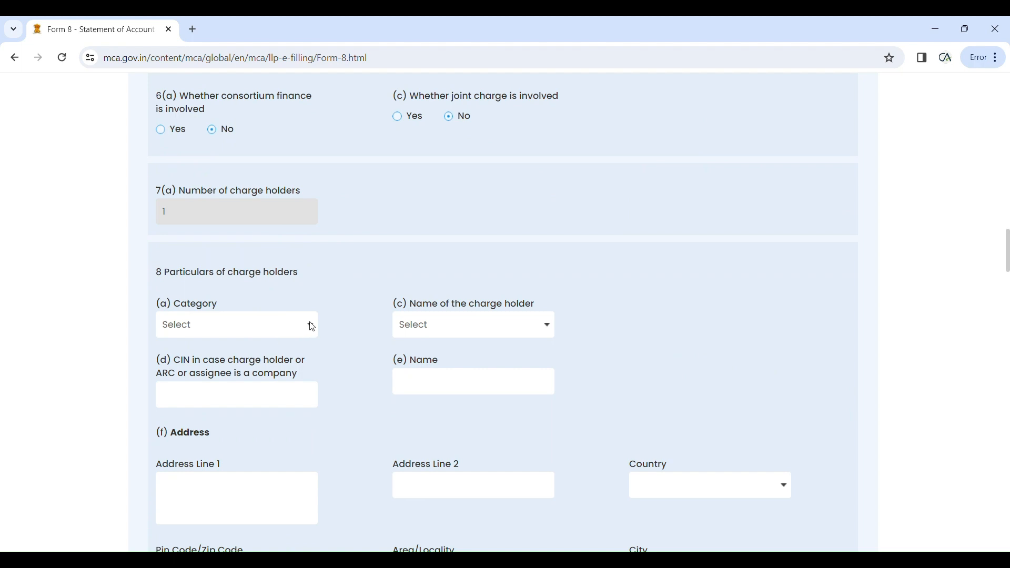
pyautogui.scroll(-1, 309, 331)
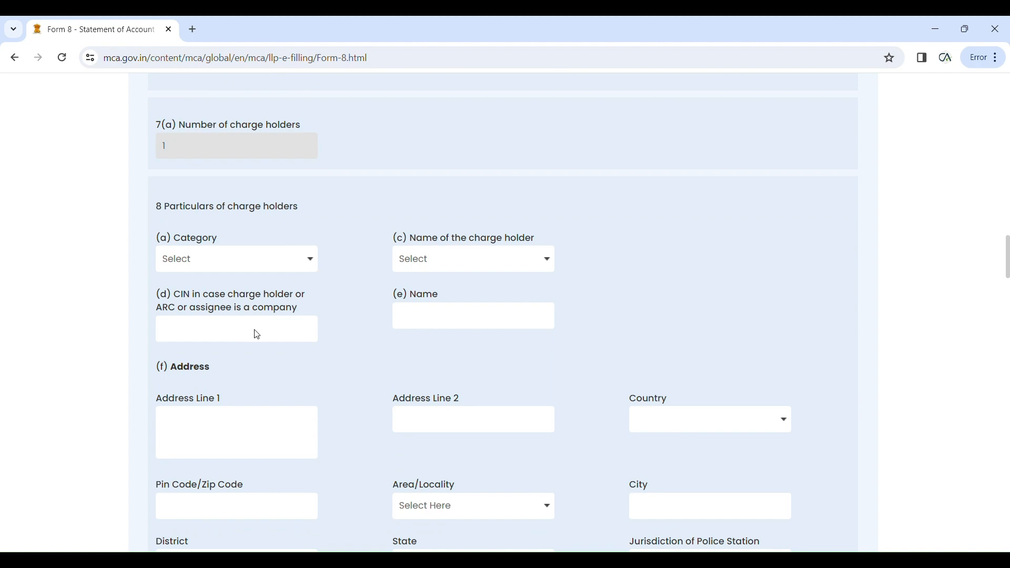
pyautogui.click(247, 357)
pyautogui.click(531, 267)
pyautogui.click(471, 357)
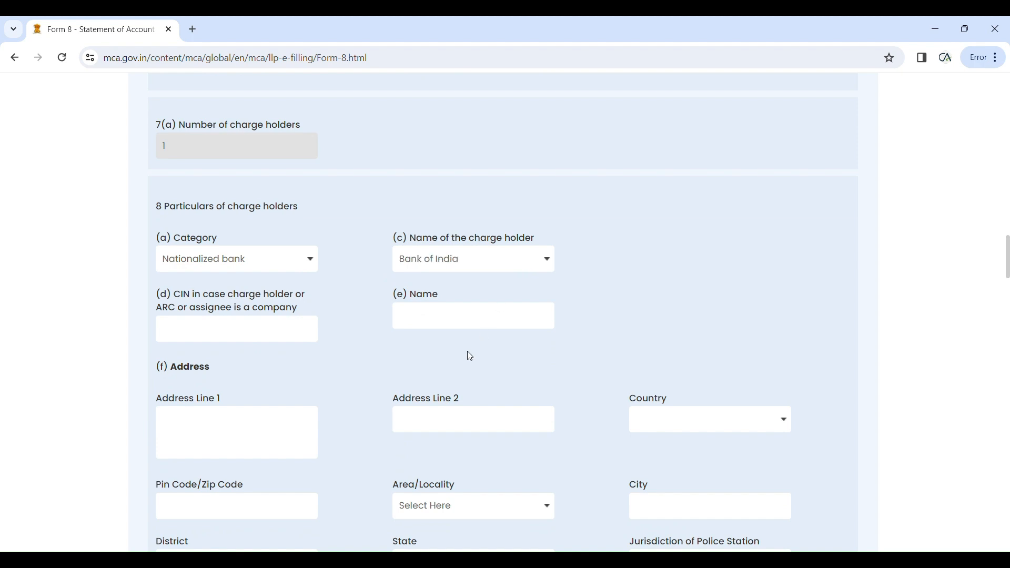
pyautogui.scroll(-1, 410, 358)
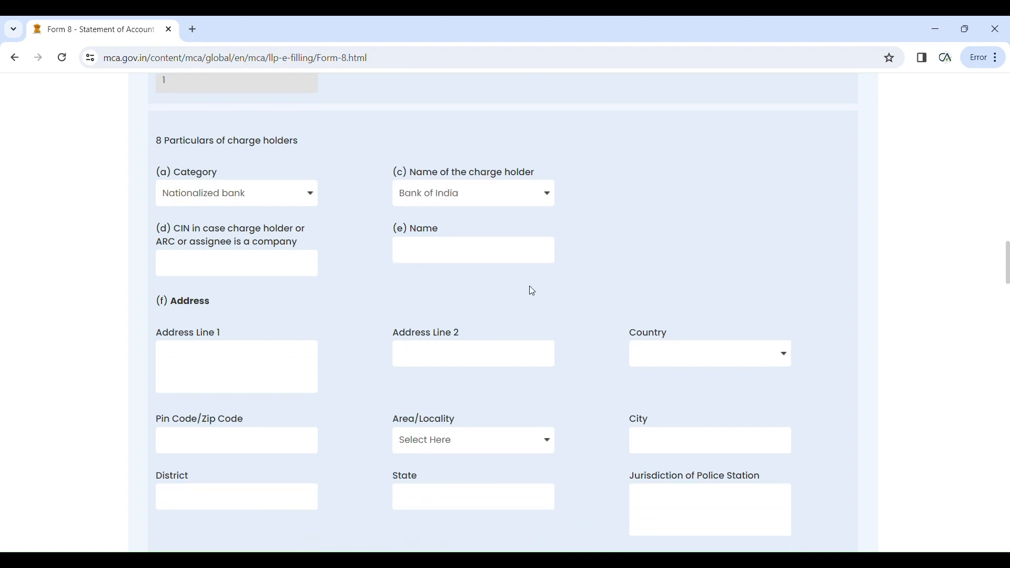
pyautogui.scroll(-1, 591, 272)
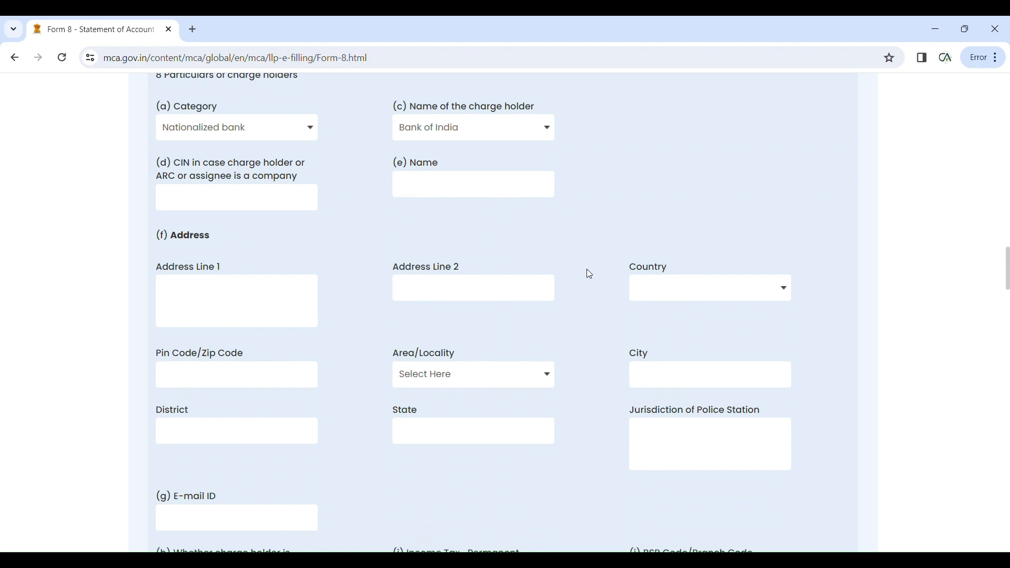
# Step: Enter charge holder name BANK OF INDIA, address lines XYZ, XYZ, and country India
pyautogui.click(494, 196)
pyautogui.write('BANK')
pyautogui.write(' OF INDI')
pyautogui.write('A')
pyautogui.write('XYZ')
pyautogui.write('C')
pyautogui.press('BackSpace')
pyautogui.write('XYZin')
pyautogui.press('Tab')
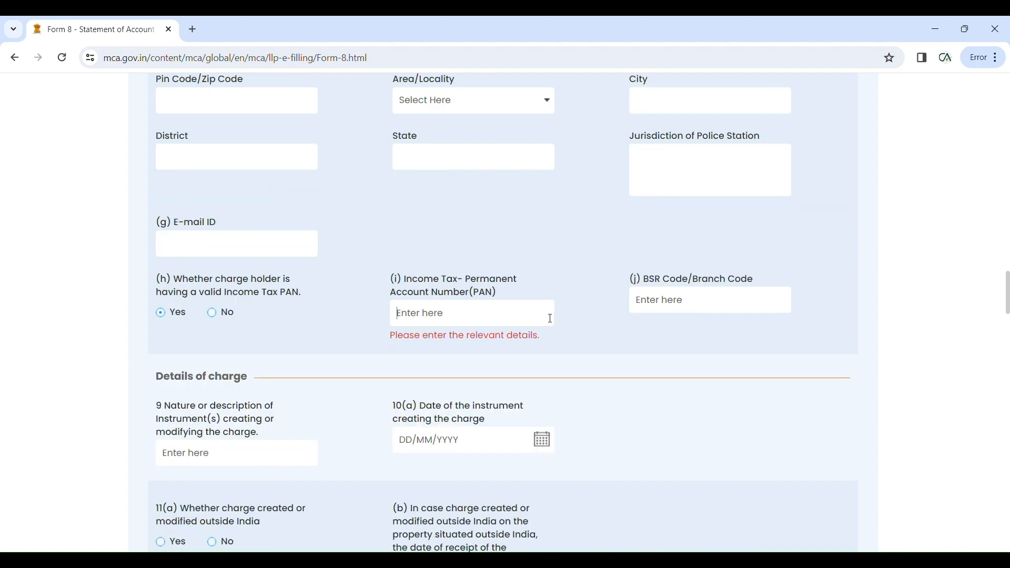
pyautogui.scroll(4, 550, 319)
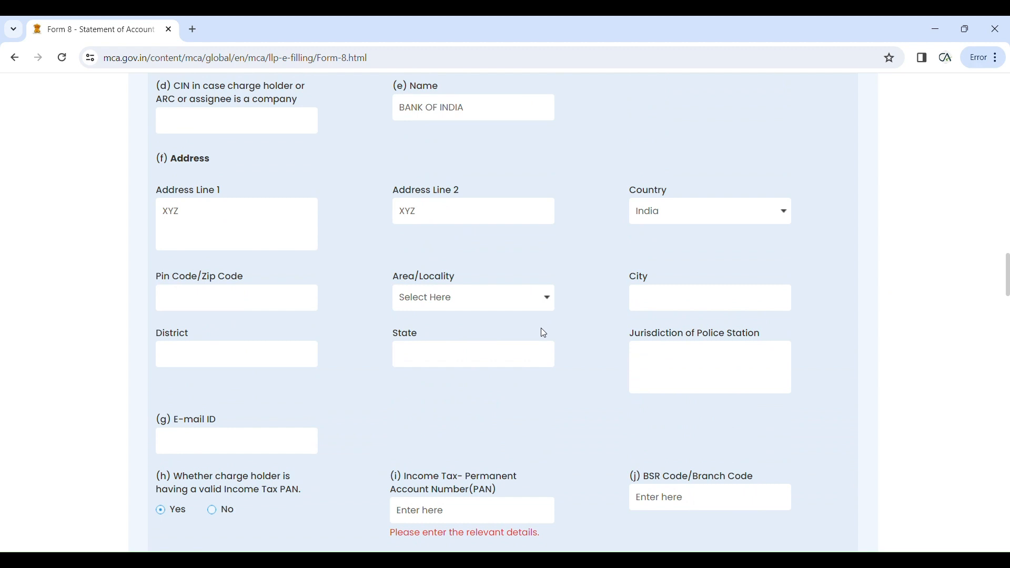
pyautogui.scroll(-1, 541, 329)
# Step: Enter pin code 302001, locality Ashok Nagar (Jaipur), and police station ASHOK NAGAR for the charge holder
pyautogui.click(284, 238)
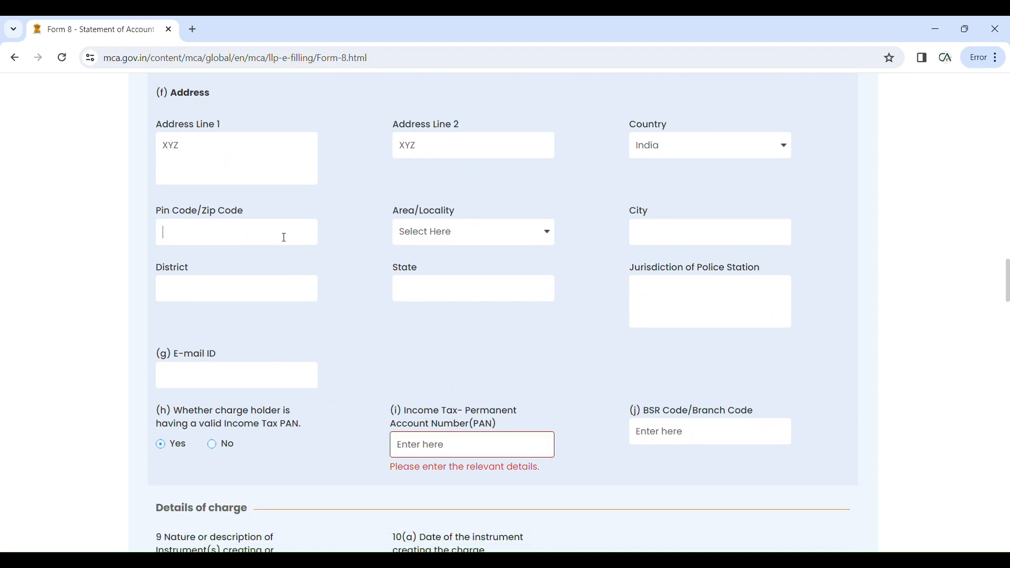
pyautogui.write('302001')
pyautogui.click(369, 293)
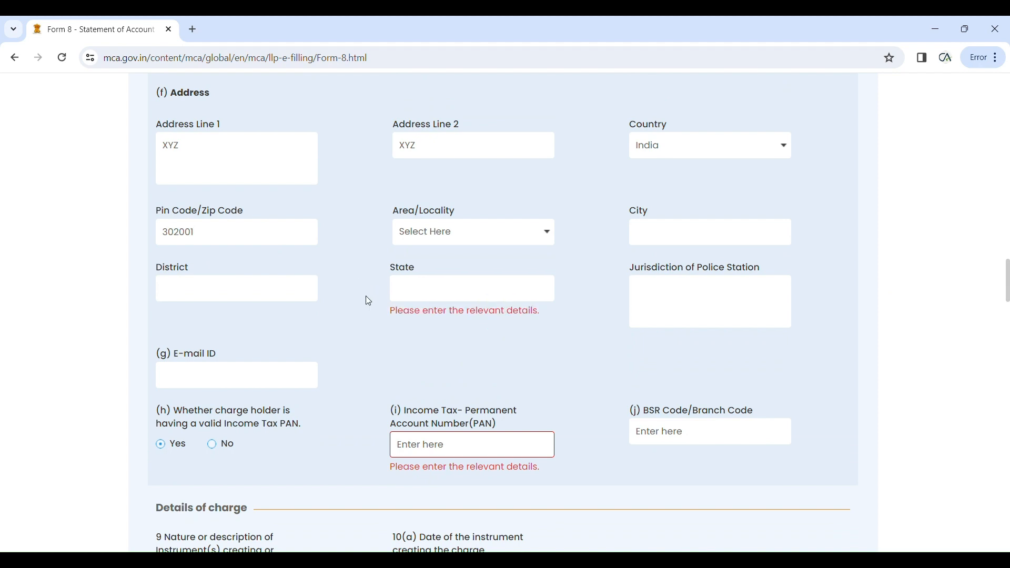
pyautogui.click(519, 235)
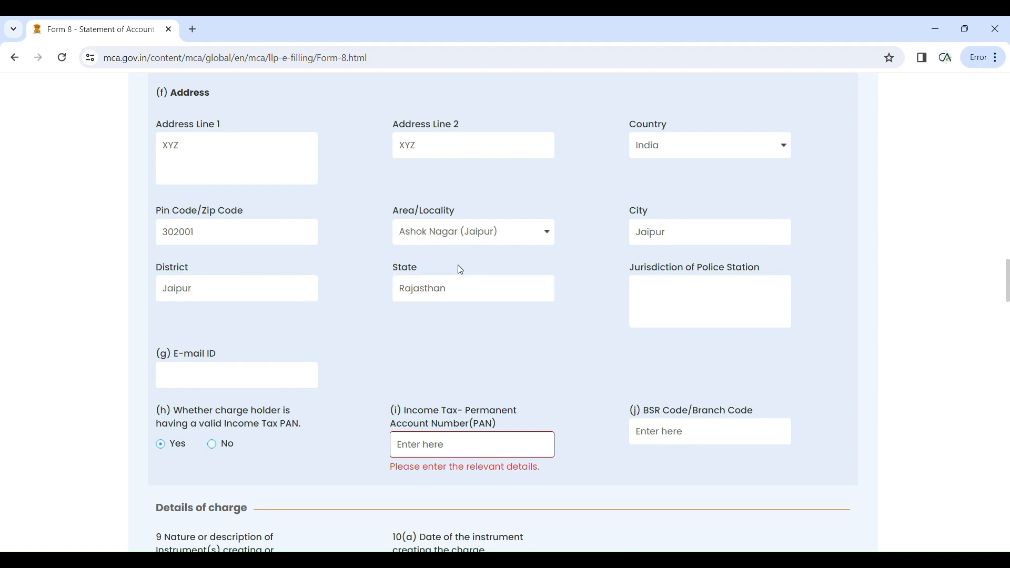
pyautogui.scroll(-1, 347, 321)
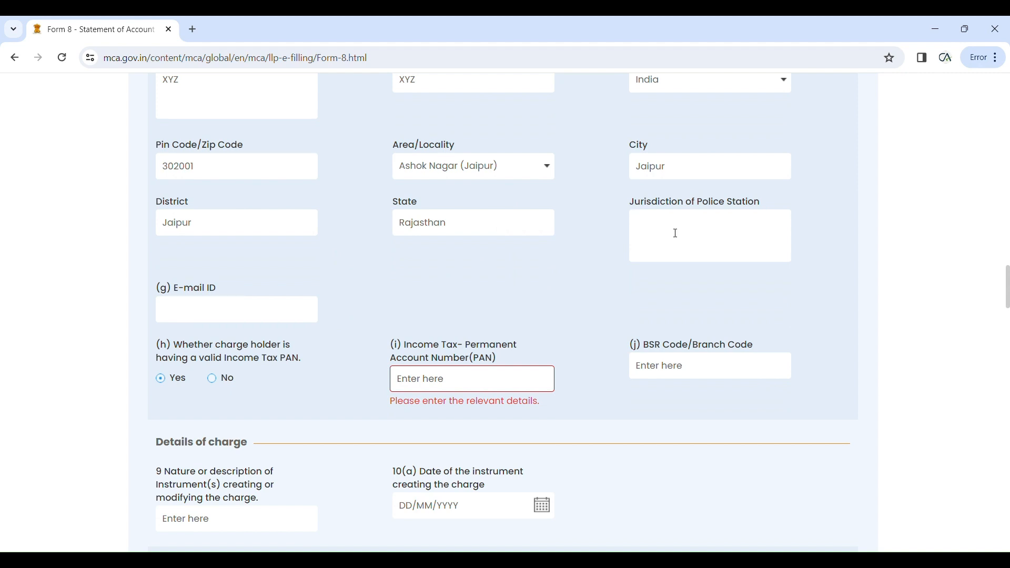
pyautogui.write('ASHOK NAGAR')
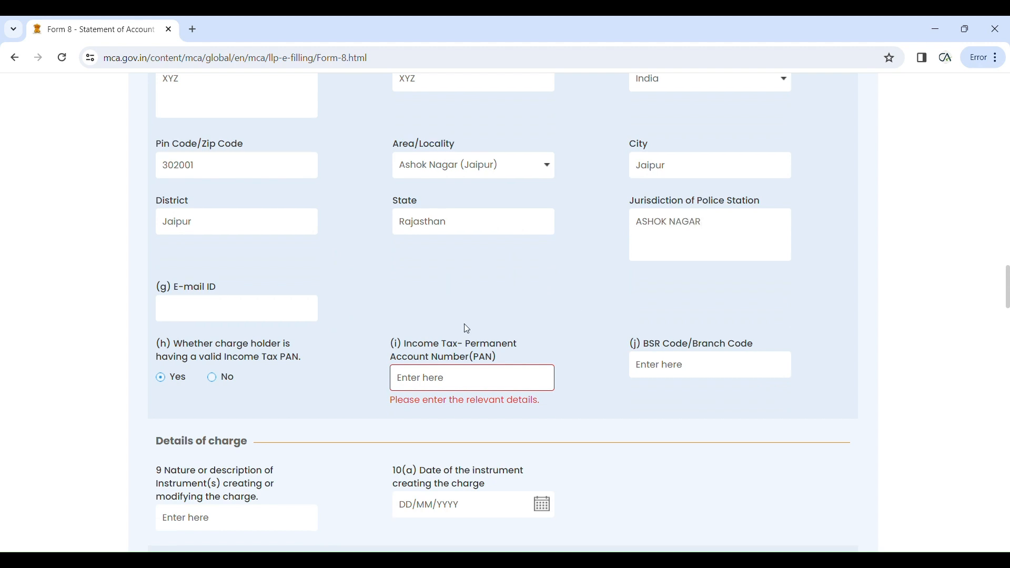
pyautogui.scroll(-2, 465, 326)
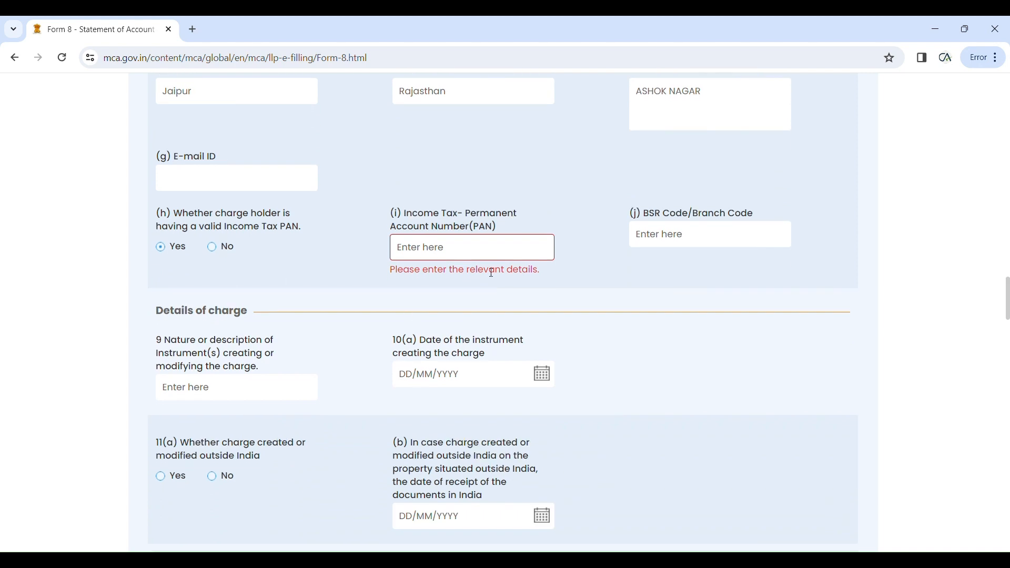
pyautogui.scroll(1, 331, 295)
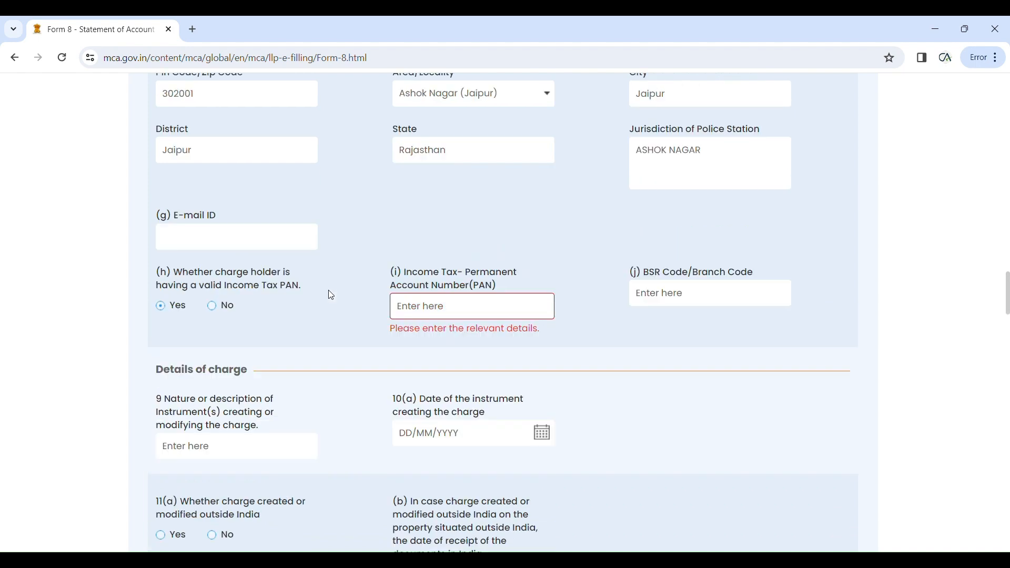
pyautogui.scroll(4, 331, 296)
pyautogui.scroll(-4, 387, 227)
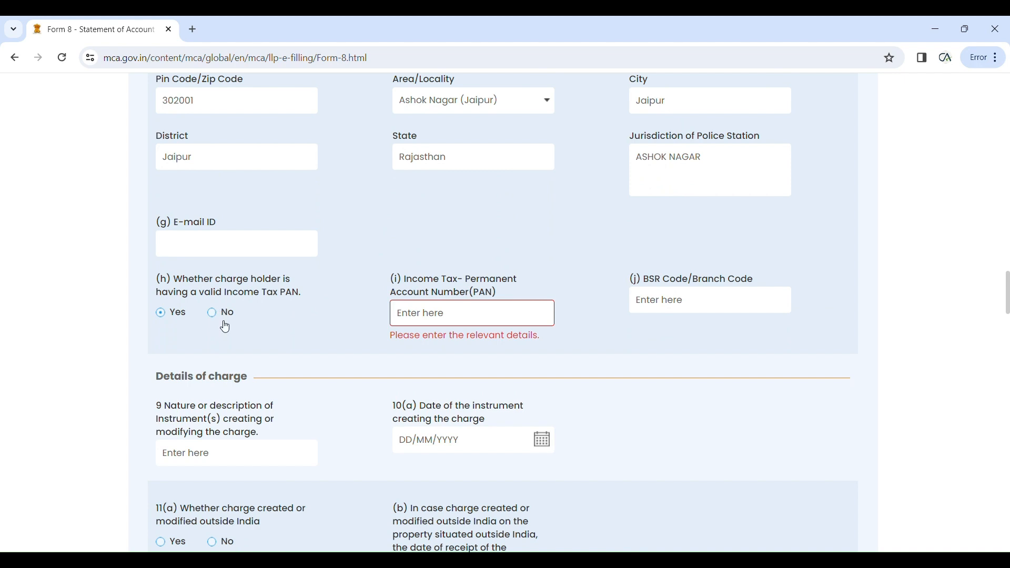
# Step: Enter the charge holder's PAN and confirm it
pyautogui.click(429, 316)
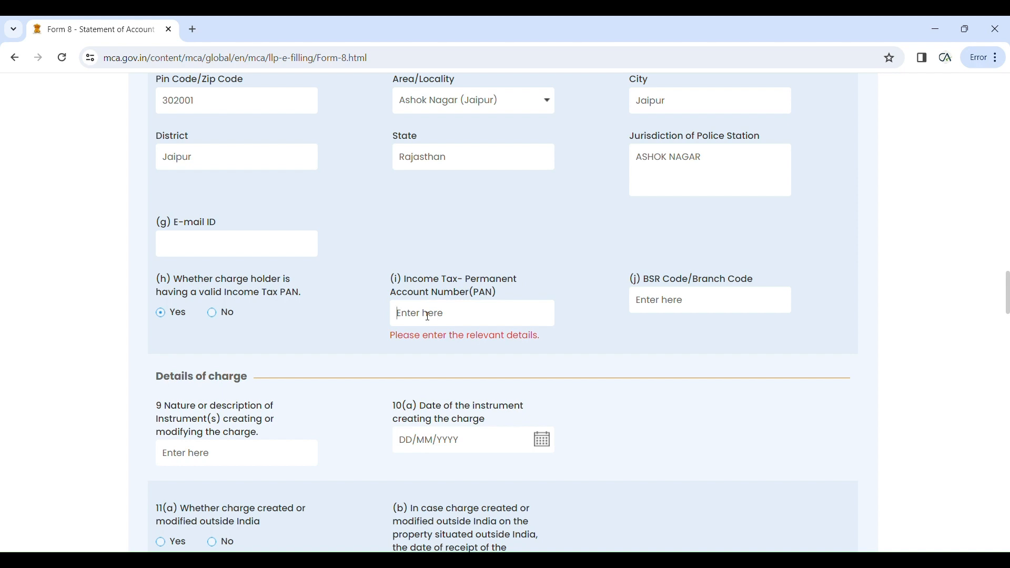
pyautogui.click(428, 317)
pyautogui.write('a')
pyautogui.press('BackSpace')
pyautogui.click(564, 354)
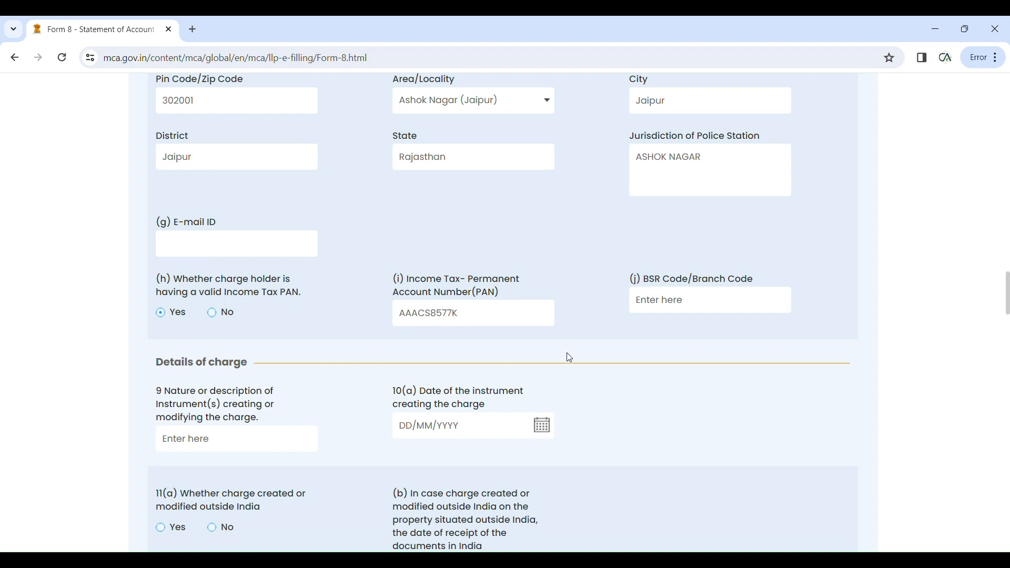
# Step: Describe the instrument creating the charge as HYPOTHECATION DEED in item 9
pyautogui.scroll(-1, 569, 358)
pyautogui.scroll(-1, 605, 366)
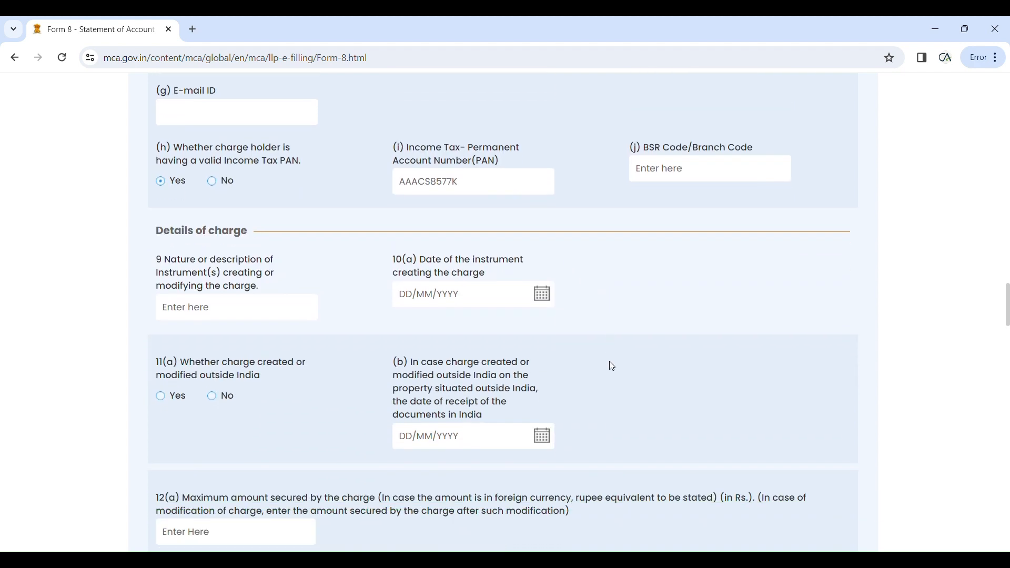
pyautogui.scroll(-1, 613, 367)
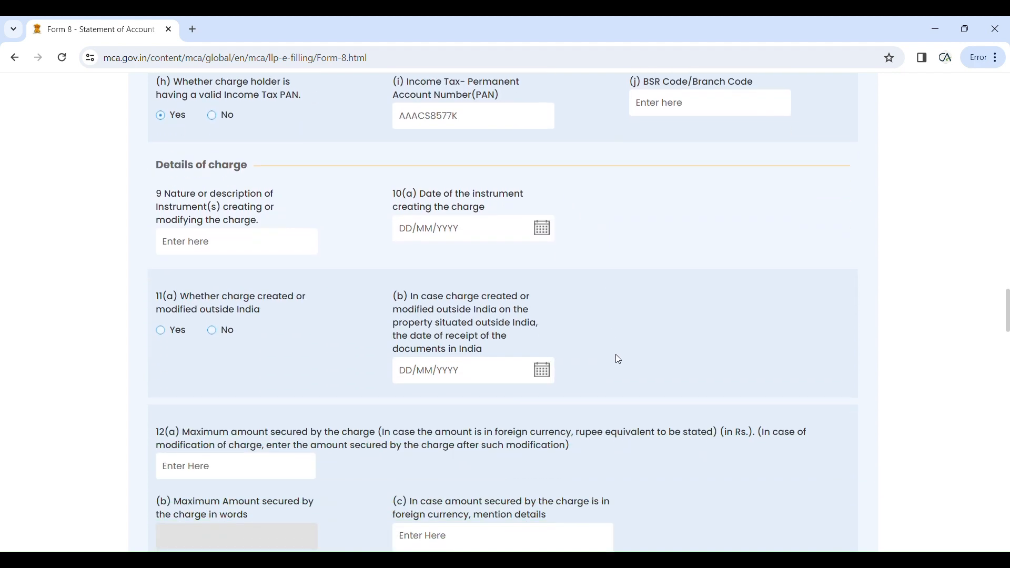
pyautogui.click(205, 252)
pyautogui.write('HYPOTHECATION DEED')
# Step: Set the instrument date in 10(a) to 06/02/2024, correcting an initial 7 March pick
pyautogui.click(542, 235)
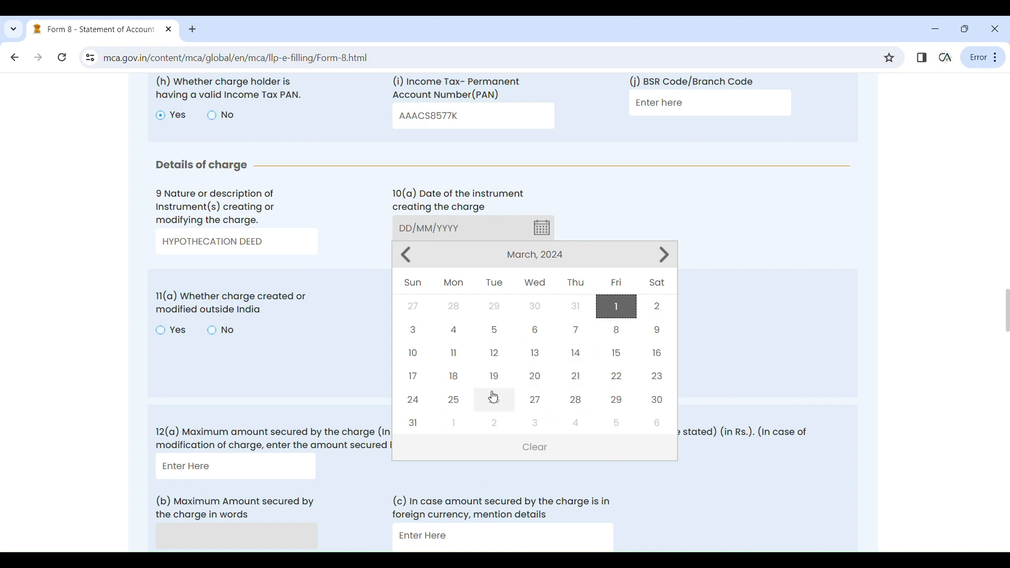
pyautogui.click(580, 336)
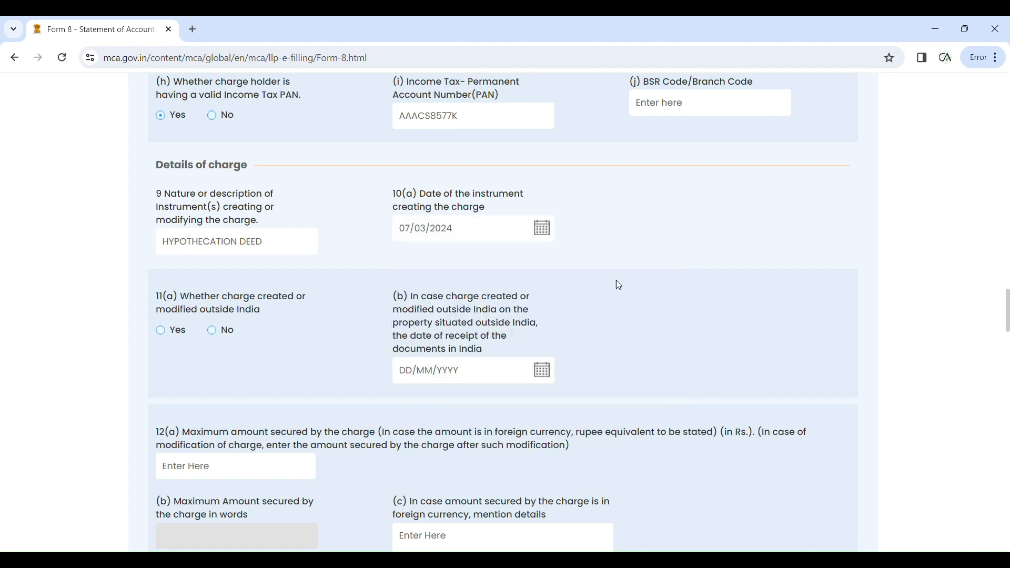
pyautogui.click(545, 229)
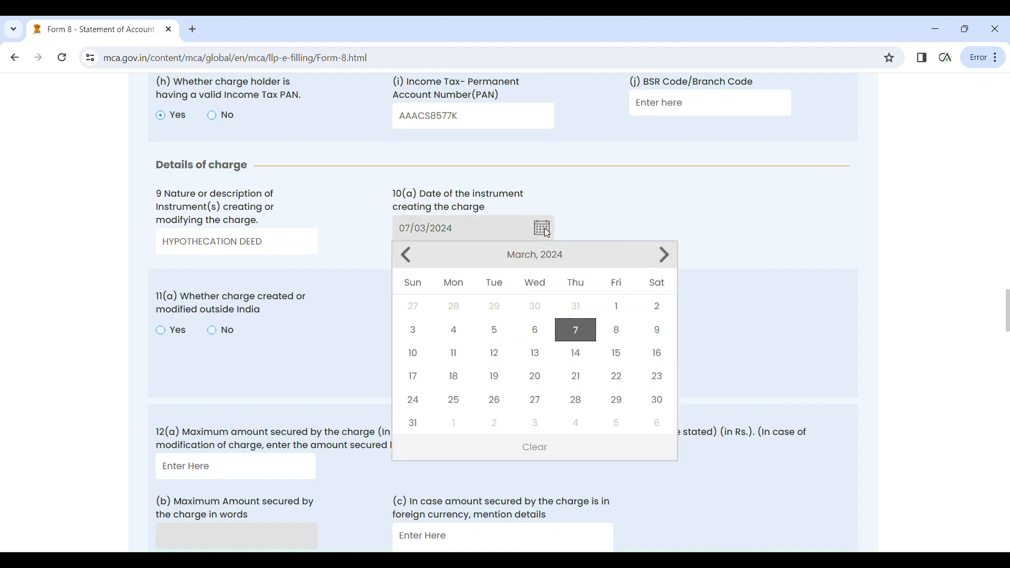
pyautogui.click(408, 255)
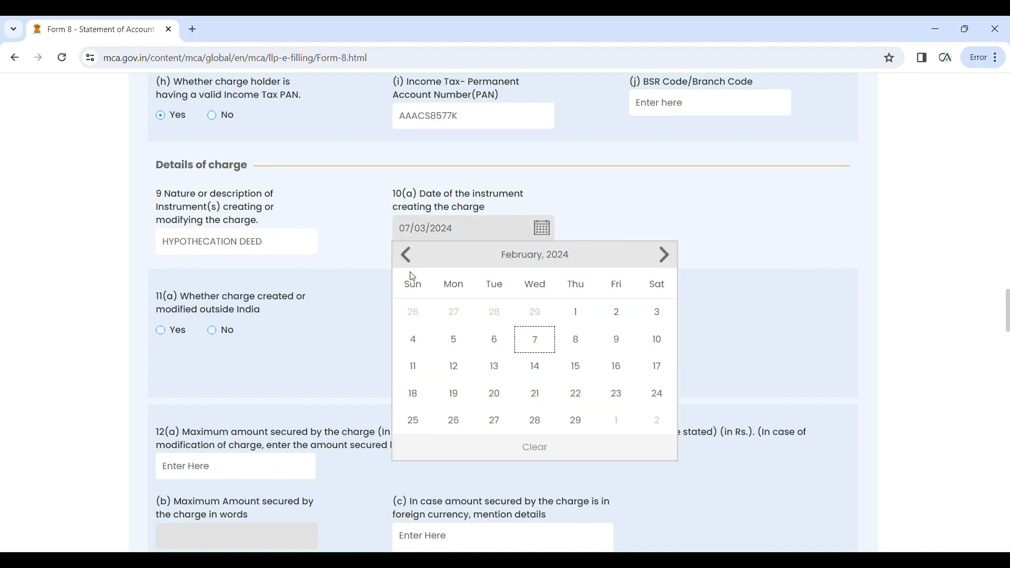
pyautogui.click(495, 348)
pyautogui.scroll(-1, 542, 290)
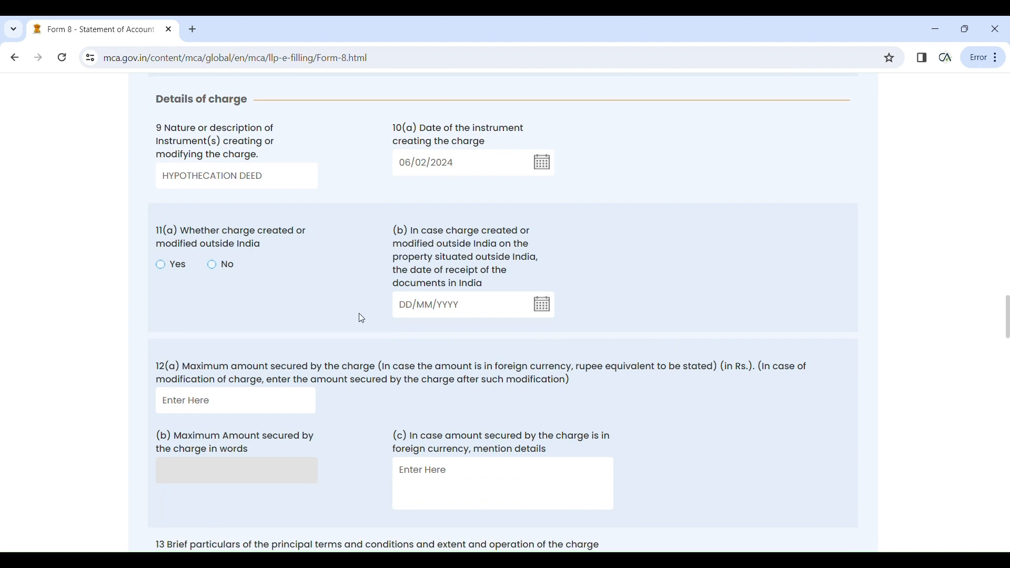
# Step: Mark the charge as not created outside India and set the maximum secured amount to 10,000
pyautogui.click(221, 273)
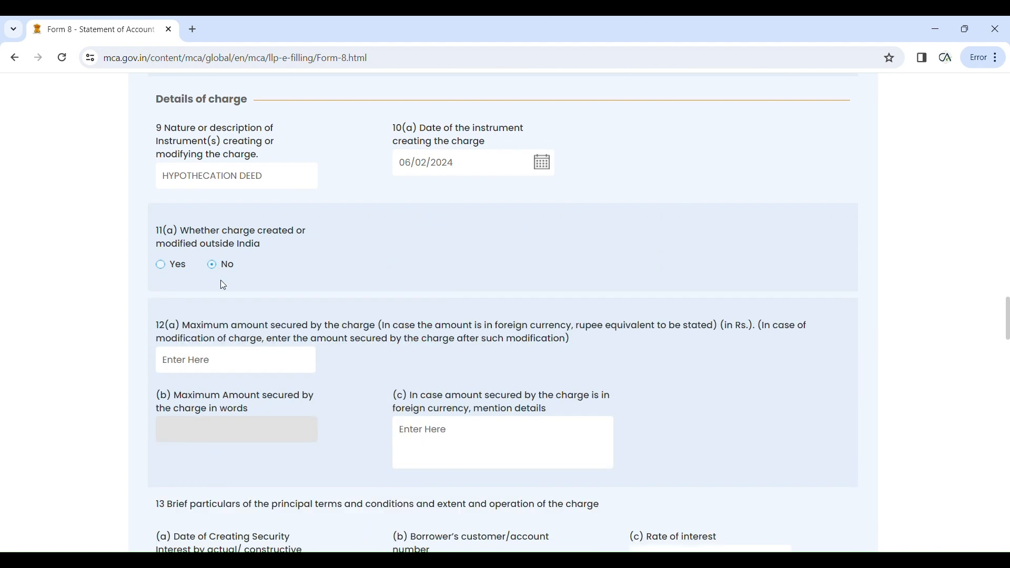
pyautogui.scroll(-2, 220, 280)
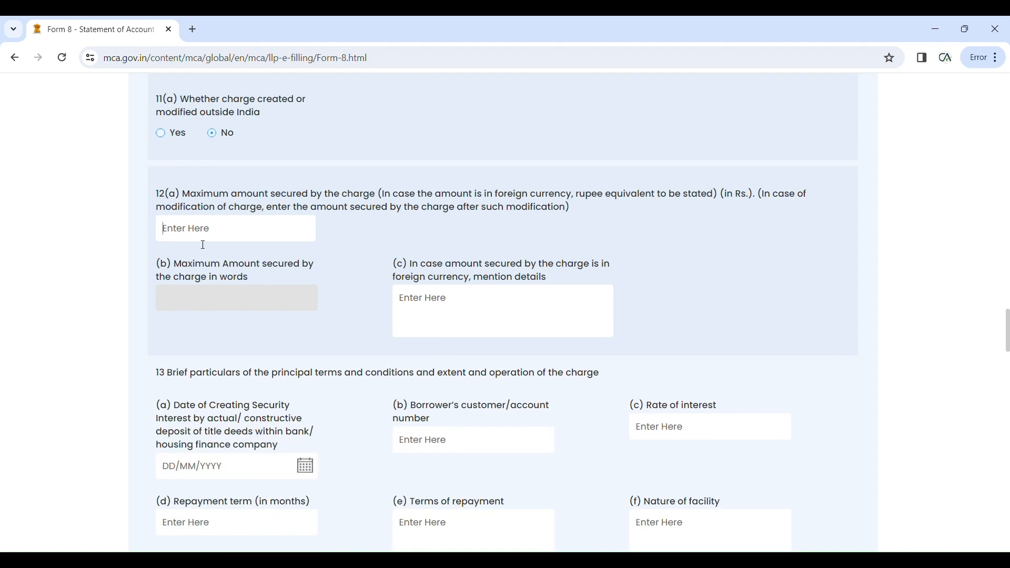
pyautogui.write('10000')
pyautogui.click(682, 310)
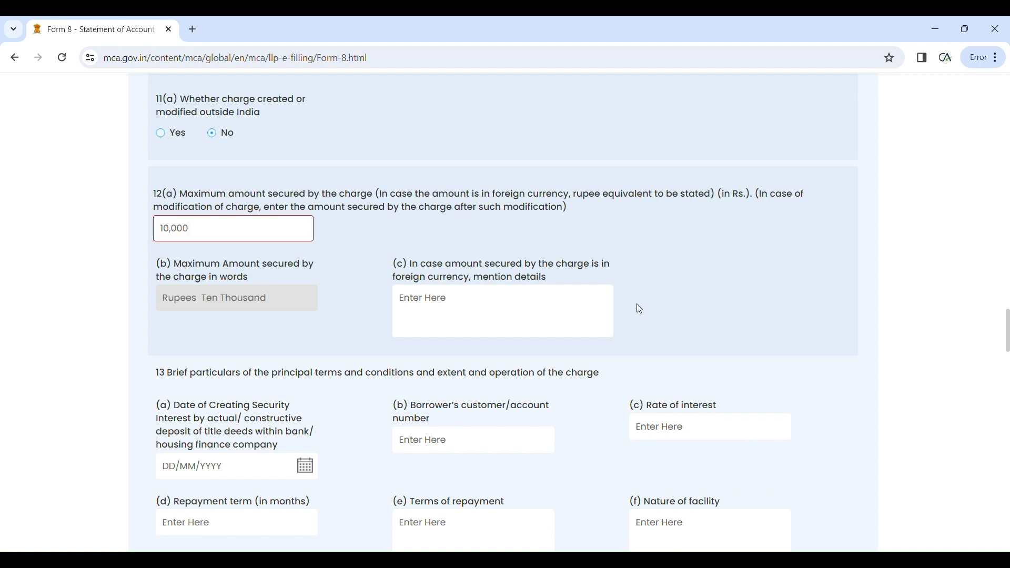
# Step: Enter 10% interest, a 60-month repayment term, and repayment terms 'emi OF RS.1000'
pyautogui.scroll(-4, 642, 312)
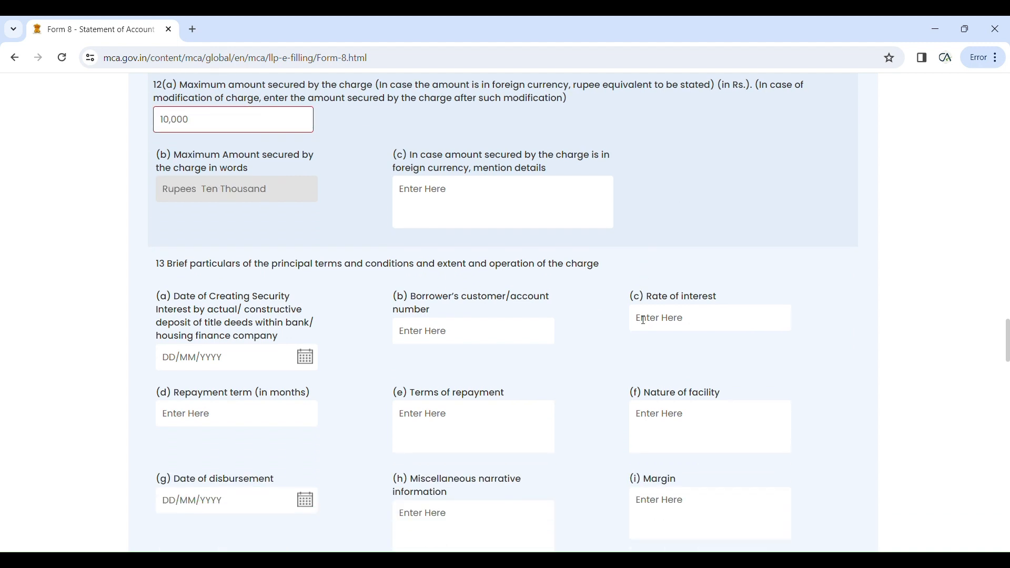
pyautogui.scroll(-1, 639, 318)
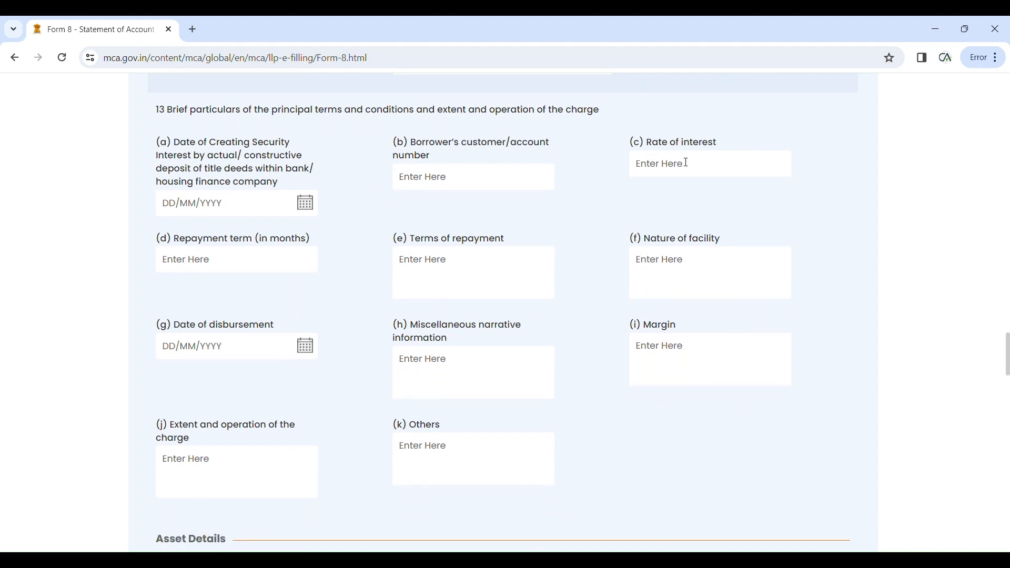
pyautogui.write('10%')
pyautogui.click(286, 270)
pyautogui.write('60')
pyautogui.click(438, 267)
pyautogui.write('emi O')
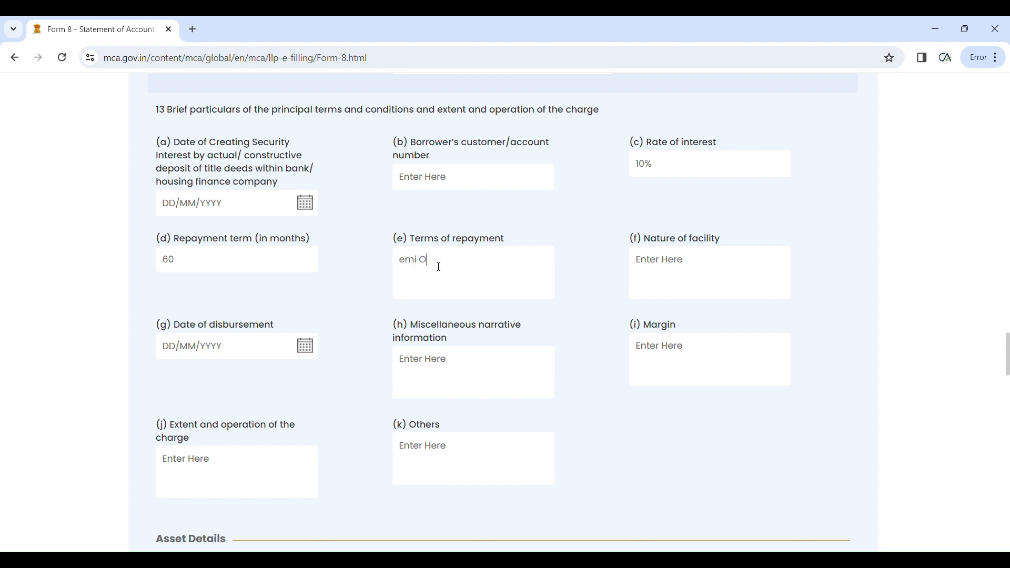
pyautogui.write('F RS.1000')
# Step: Enter cc as facility nature and fix the repayment terms to 'emi OF RS 1000'
pyautogui.click(654, 286)
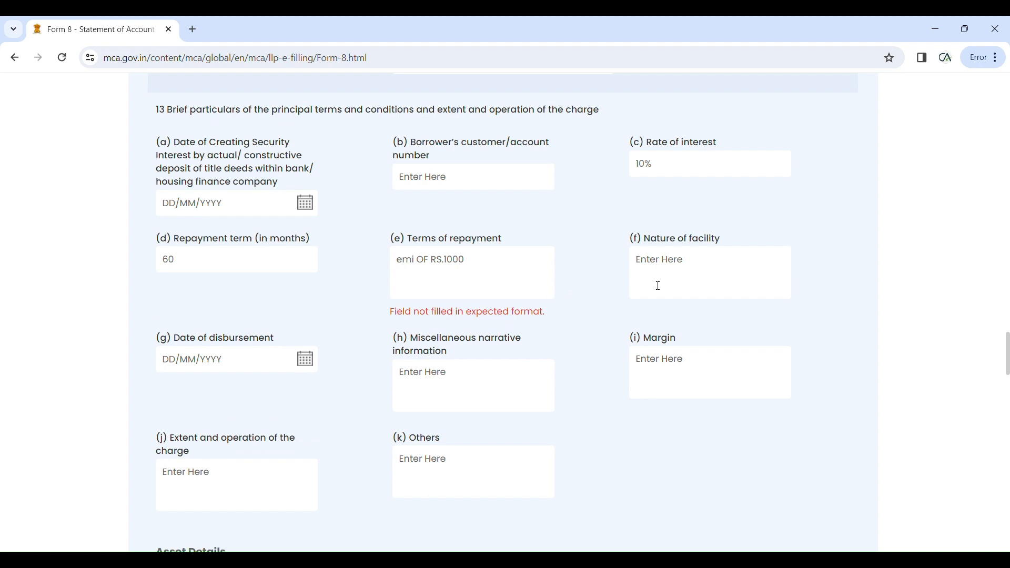
pyautogui.write('cc')
pyautogui.click(449, 266)
pyautogui.press('Delete')
pyautogui.click(523, 293)
pyautogui.click(535, 334)
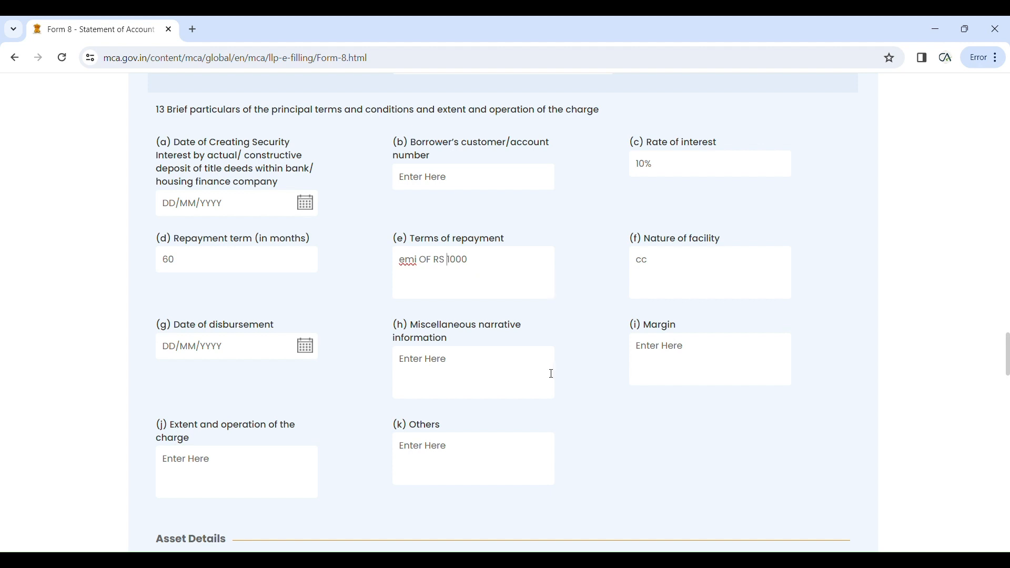
pyautogui.scroll(-3, 551, 375)
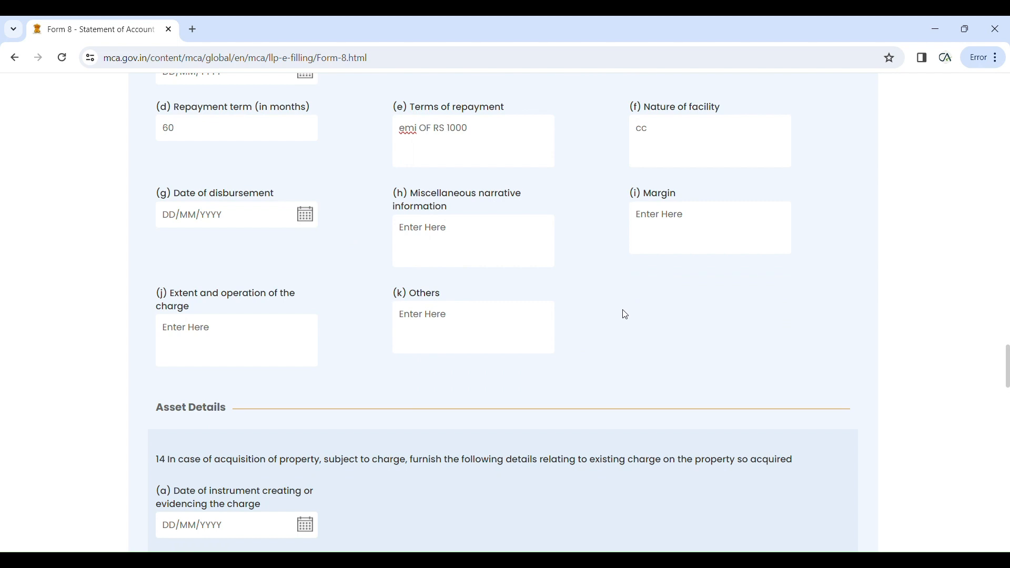
# Step: Enter narrative 'PERSONAL GAURAANTEE PF pARTNERS', margin 25, and extent 'THE CHARGE OPERATED ON FIRST CHARGE BASIS'
pyautogui.click(488, 245)
pyautogui.write('PERSONAL GAURAANTEE PF')
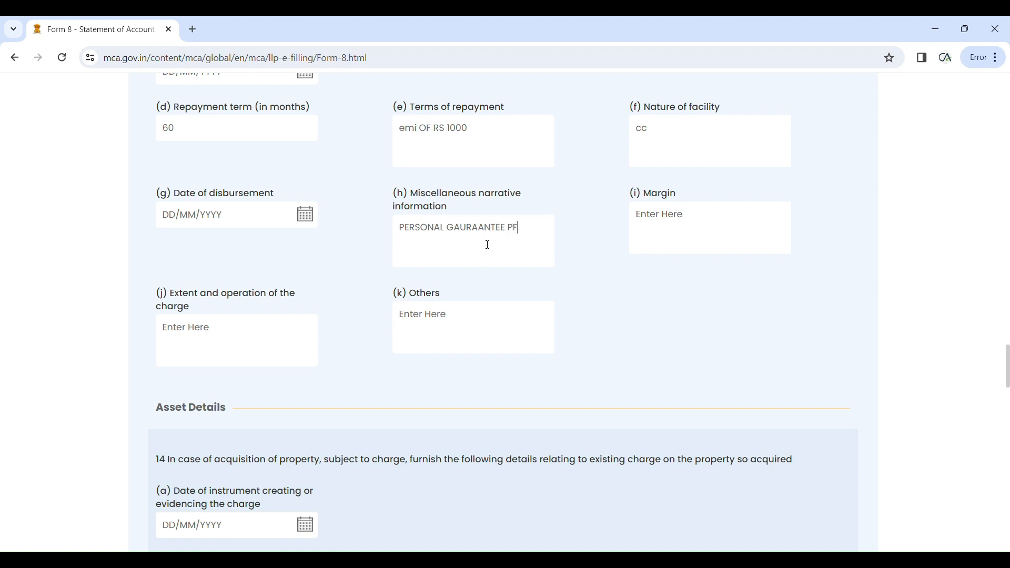
pyautogui.write(' pARTNERS')
pyautogui.click(684, 237)
pyautogui.write('25')
pyautogui.click(231, 348)
pyautogui.write('tH')
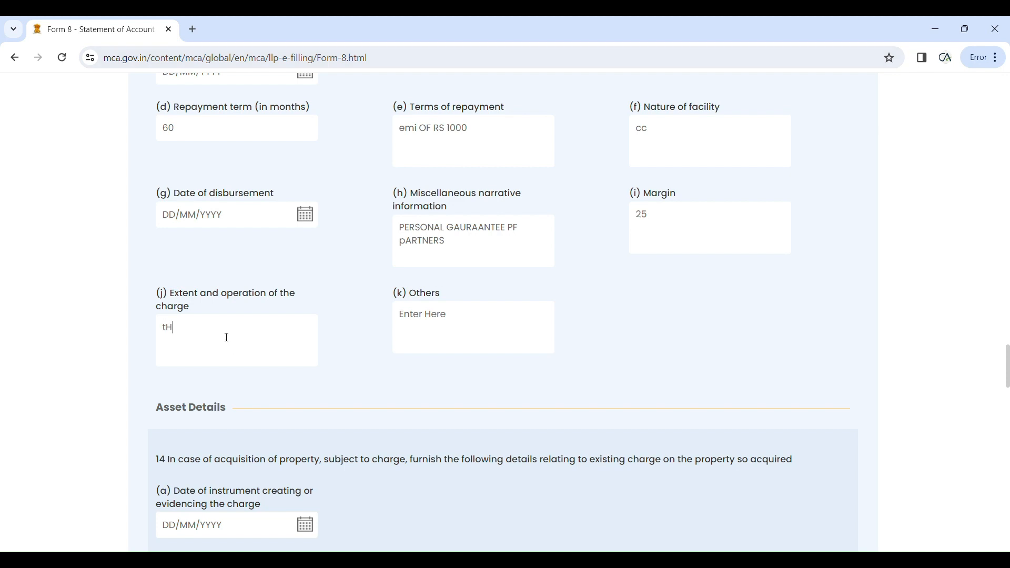
pyautogui.write('W')
pyautogui.press('BackSpace')
pyautogui.write('E CHARGE OPERATED O')
pyautogui.write('N FIRST')
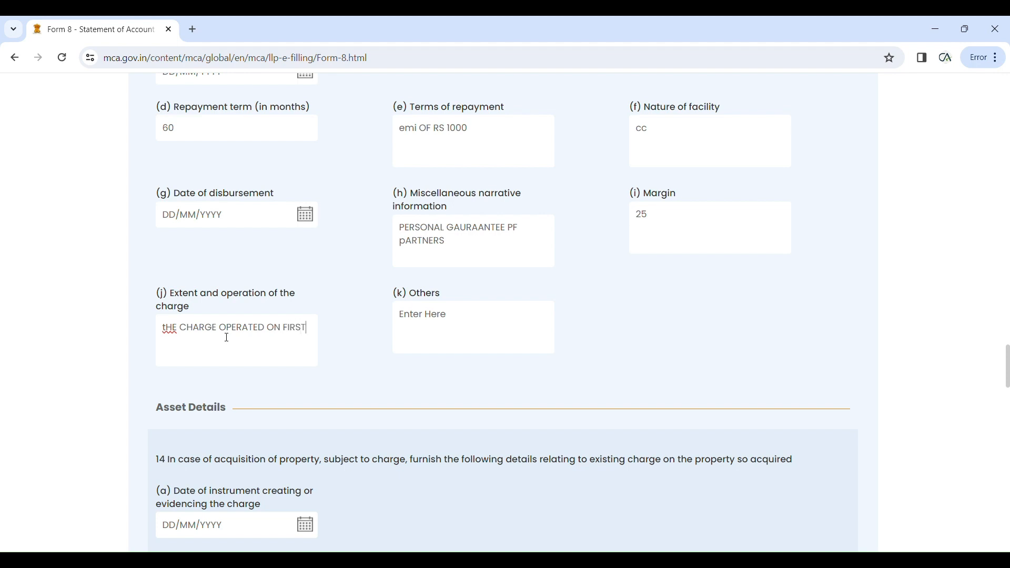
pyautogui.write(' CHARGE BASIS')
# Step: Enter 'hYPOTHECATION ON first charge basis current assets' as the property description in 15(a)
pyautogui.scroll(-5, 245, 380)
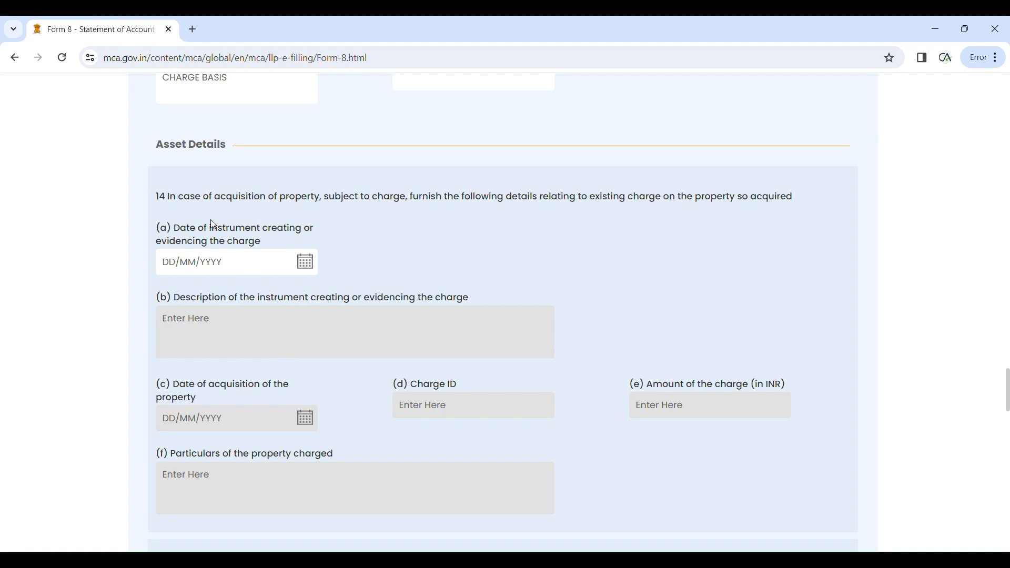
pyautogui.scroll(-3, 216, 226)
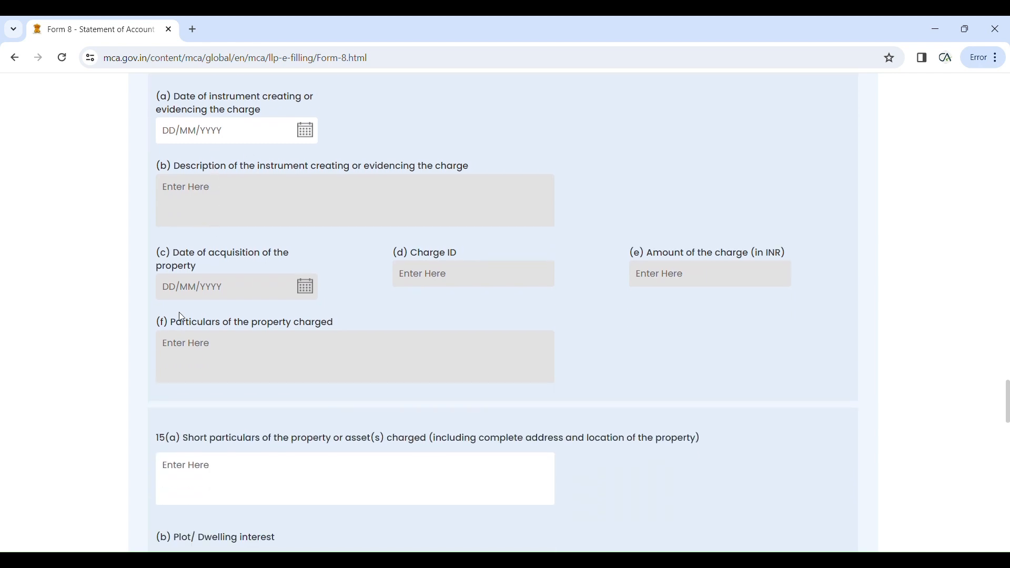
pyautogui.scroll(4, 181, 317)
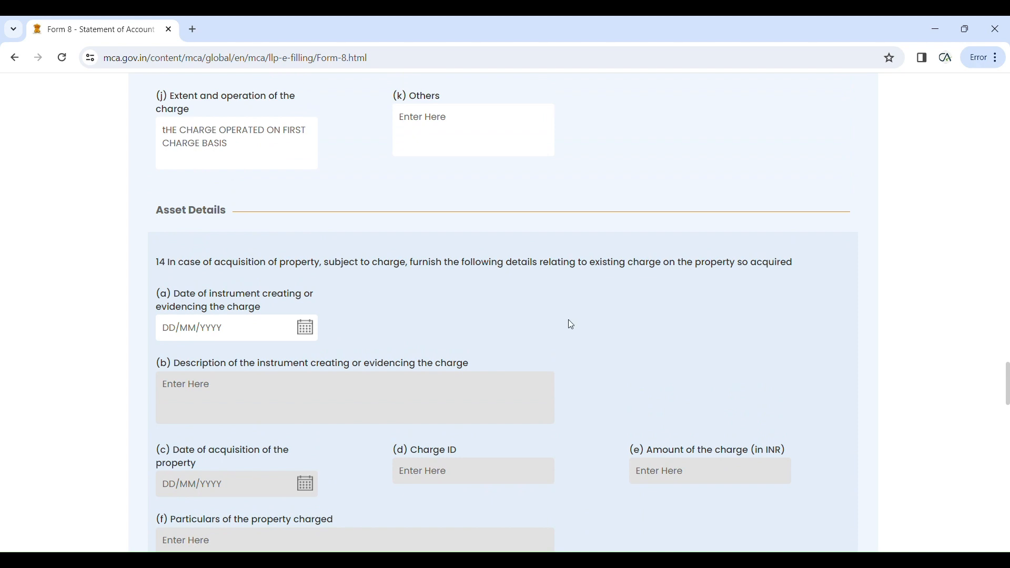
pyautogui.scroll(-1, 569, 323)
pyautogui.scroll(-1, 576, 326)
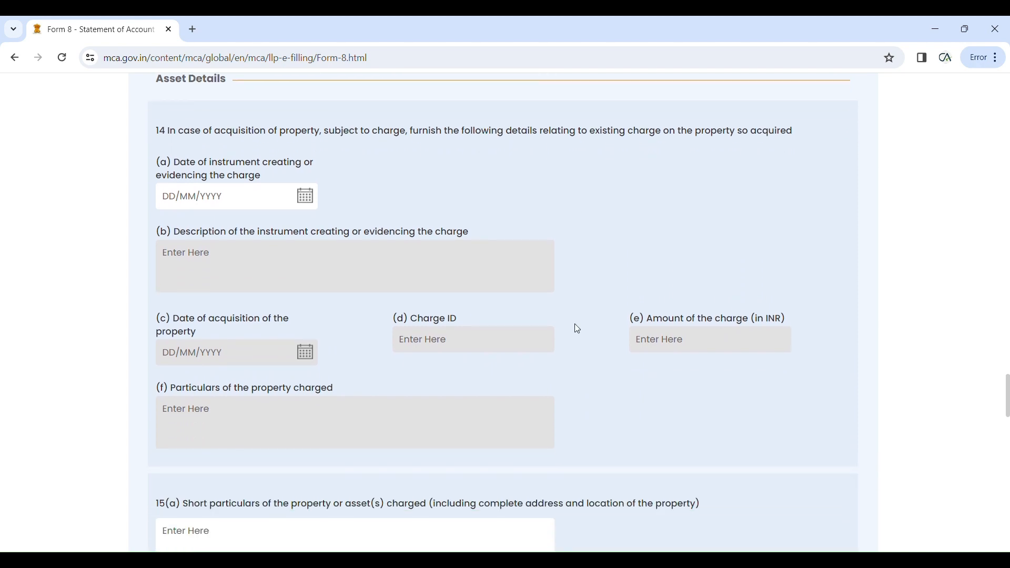
pyautogui.scroll(-2, 577, 330)
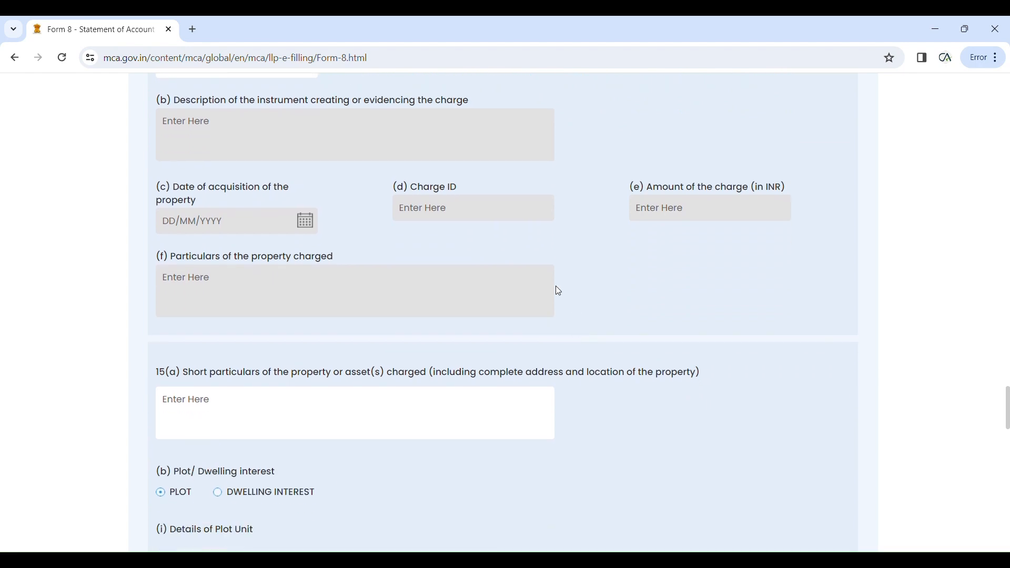
pyautogui.scroll(5, 549, 303)
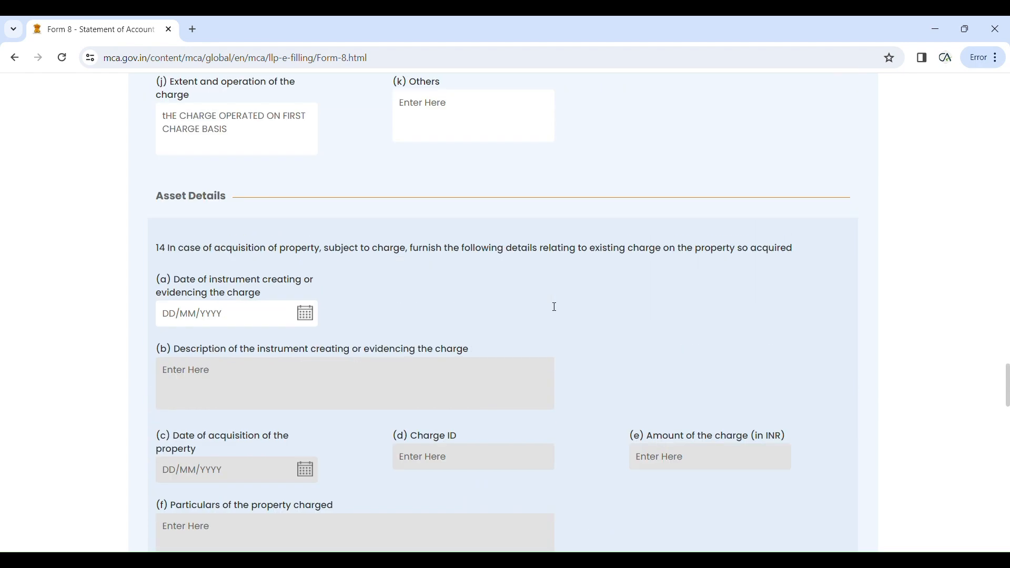
pyautogui.scroll(-6, 549, 306)
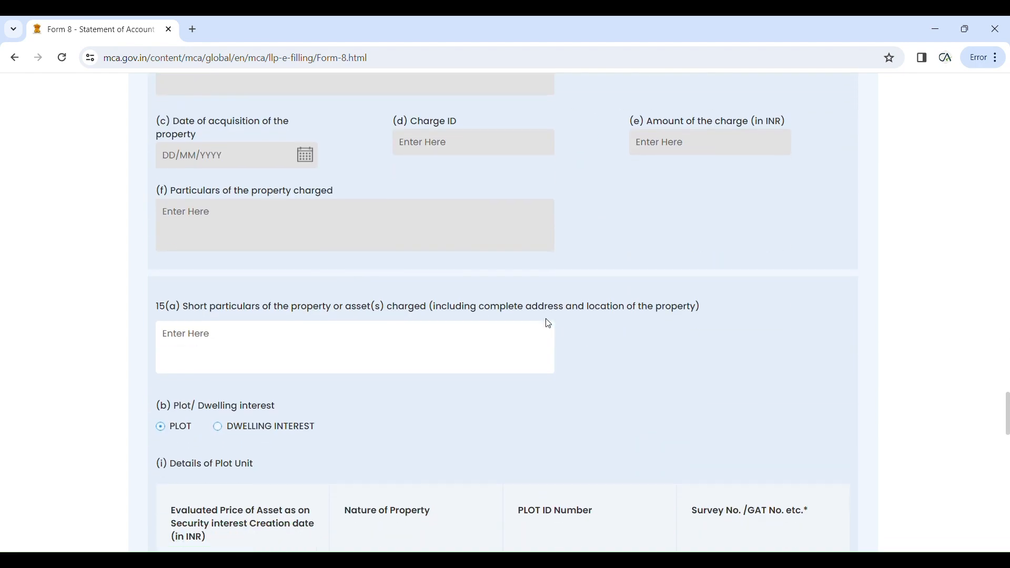
pyautogui.click(243, 352)
pyautogui.write('hYP')
pyautogui.write('THEC')
pyautogui.press('BackSpace')
pyautogui.press('BackSpace')
pyautogui.press('BackSpace')
pyautogui.press('BackSpace')
pyautogui.press('BackSpace')
pyautogui.press('BackSpace')
pyautogui.press('BackSpace')
pyautogui.write('hYPOTHECATION')
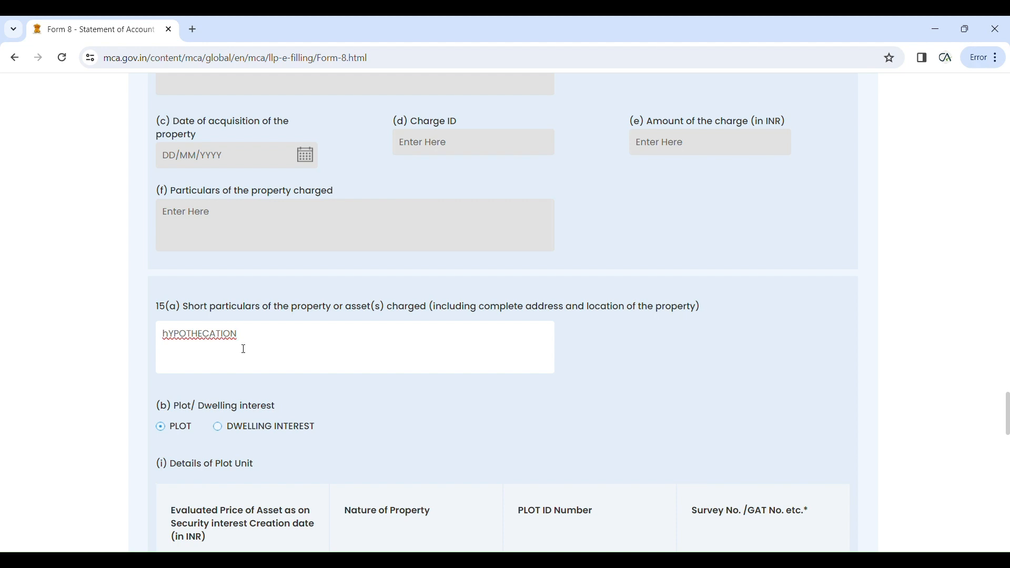
pyautogui.write(' ON first charge basis pr')
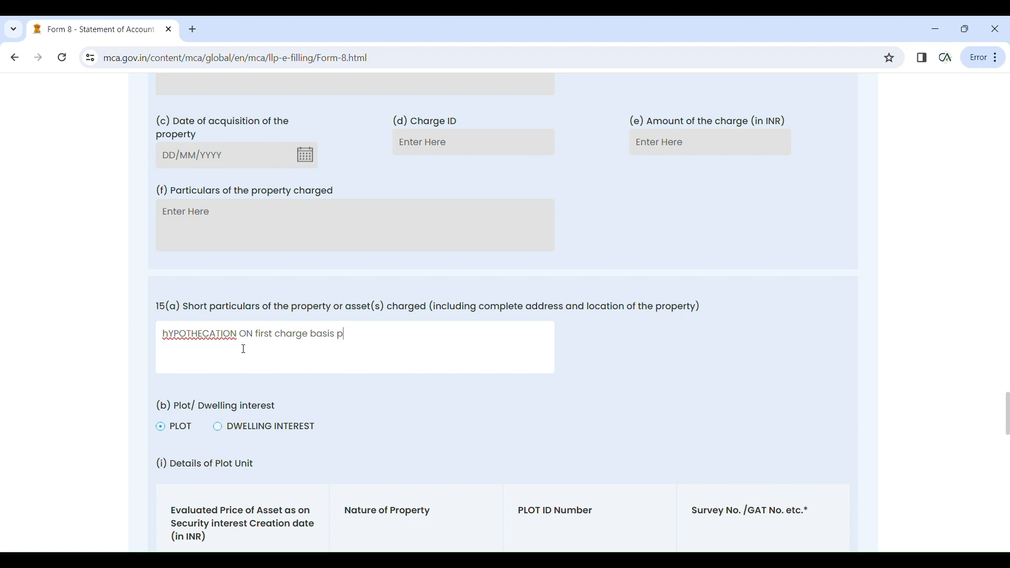
pyautogui.press('BackSpace')
pyautogui.press('BackSpace')
pyautogui.write('current assets')
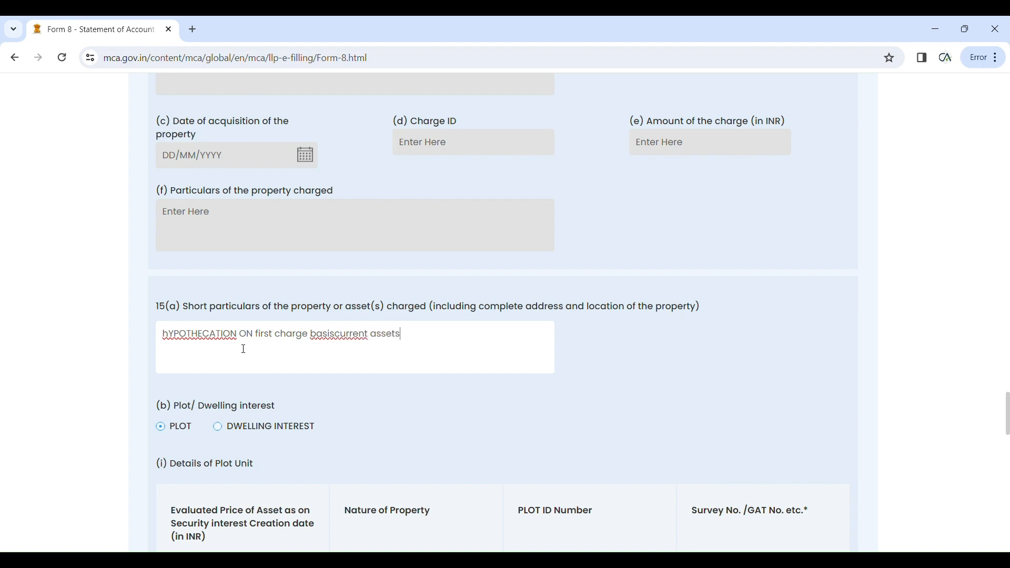
pyautogui.scroll(-3, 311, 361)
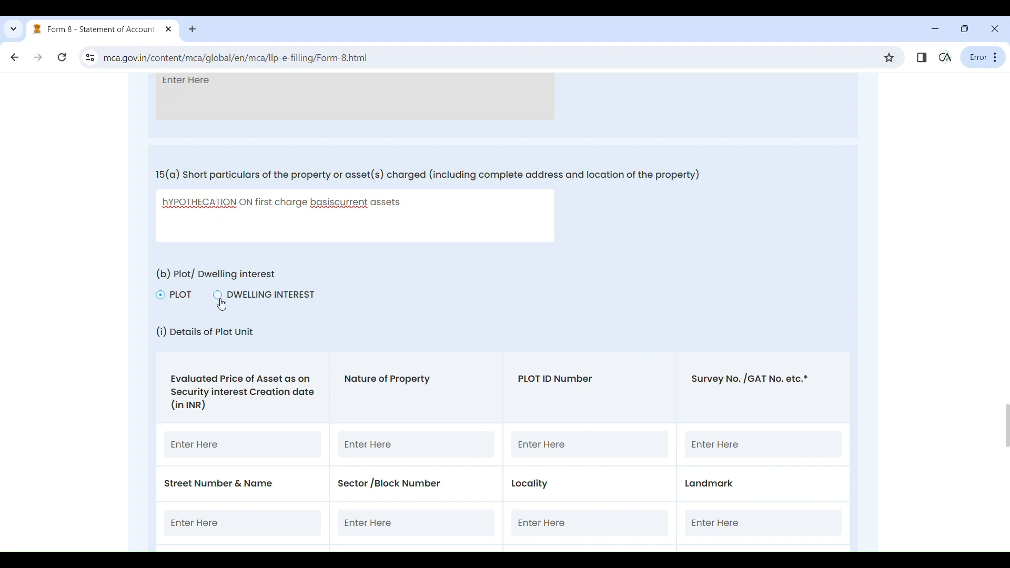
pyautogui.scroll(-1, 255, 348)
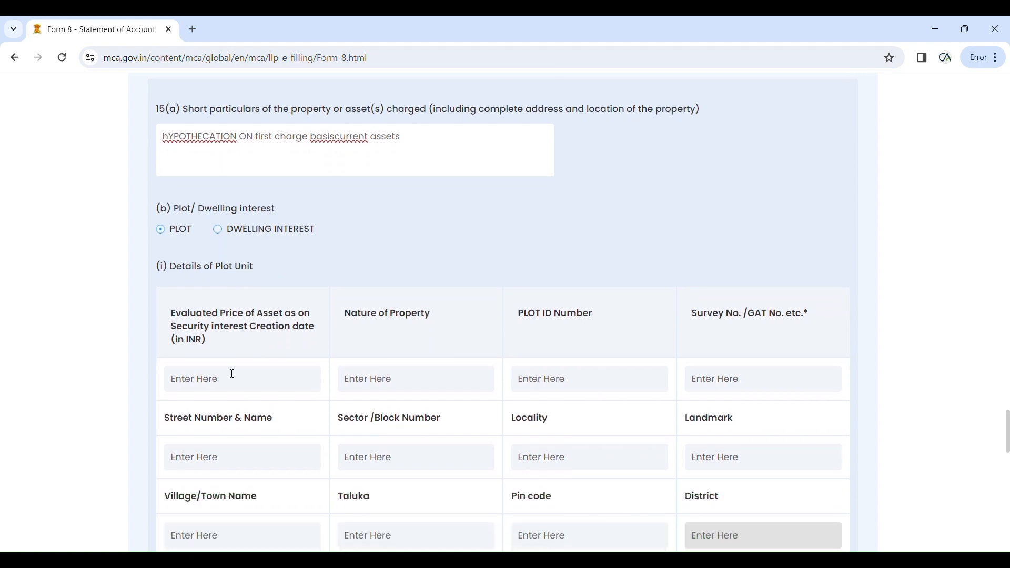
pyautogui.click(223, 387)
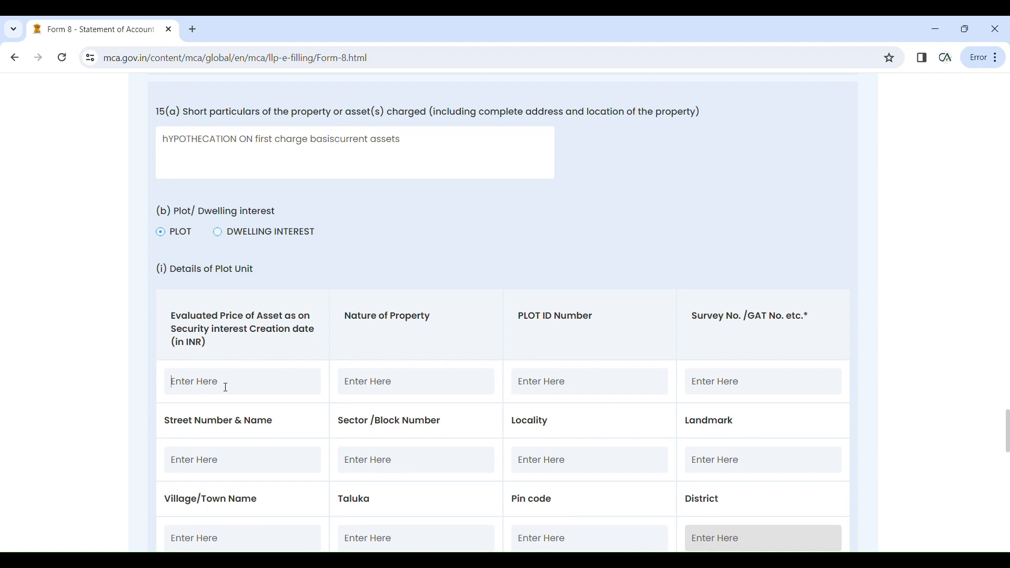
pyautogui.write('200000')
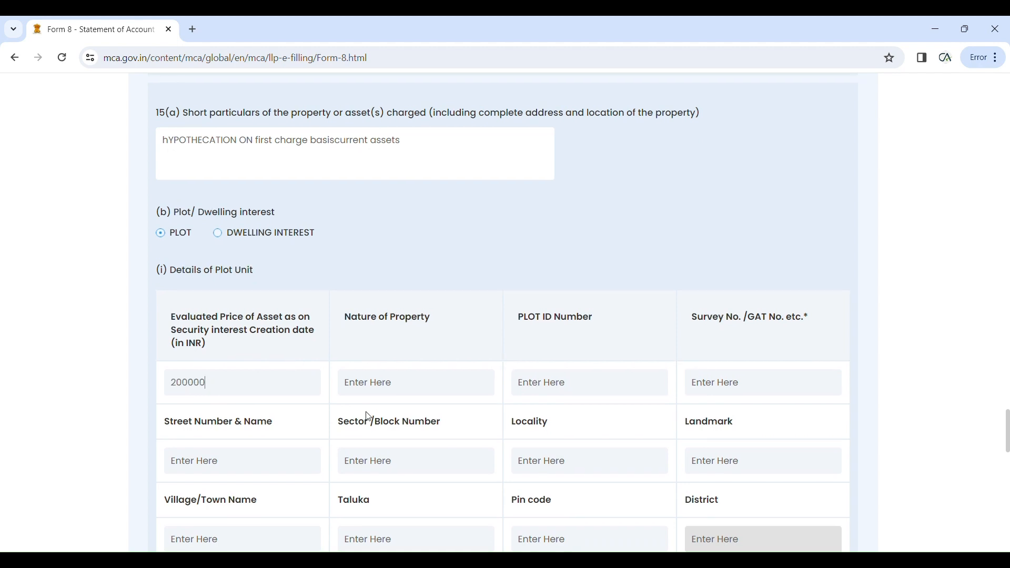
pyautogui.click(367, 389)
pyautogui.scroll(-1, 402, 389)
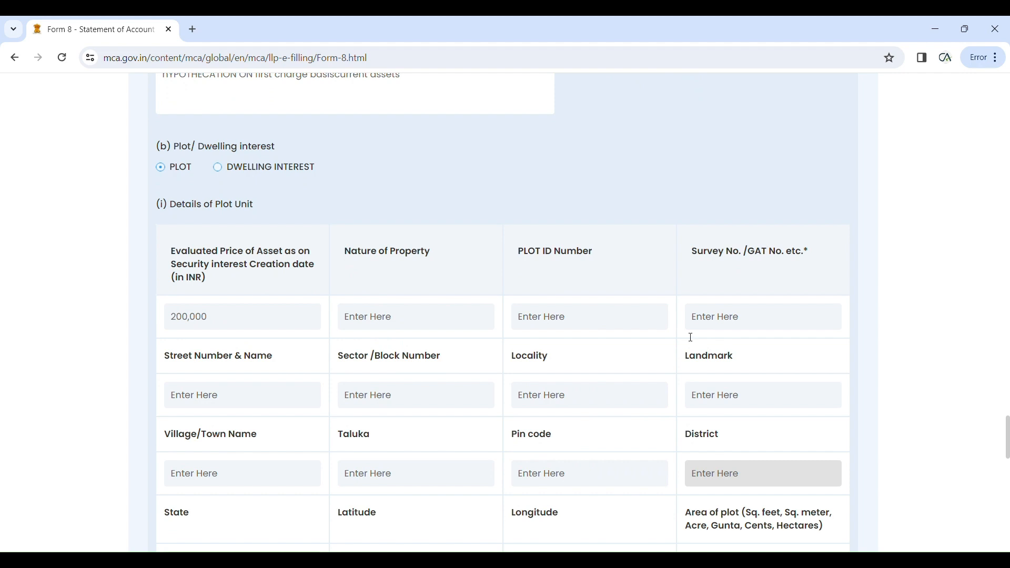
pyautogui.scroll(-2, 433, 402)
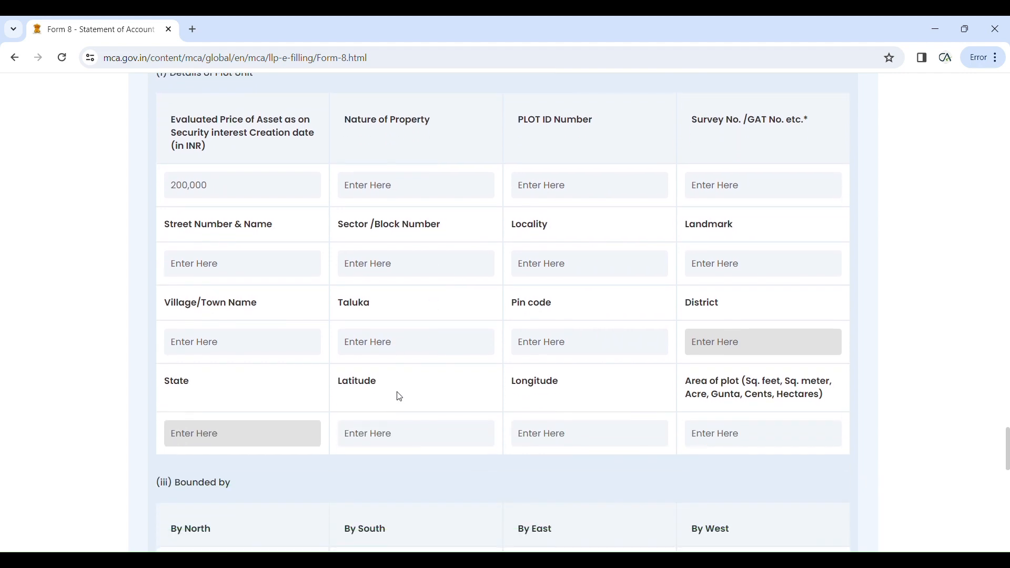
pyautogui.scroll(-2, 305, 403)
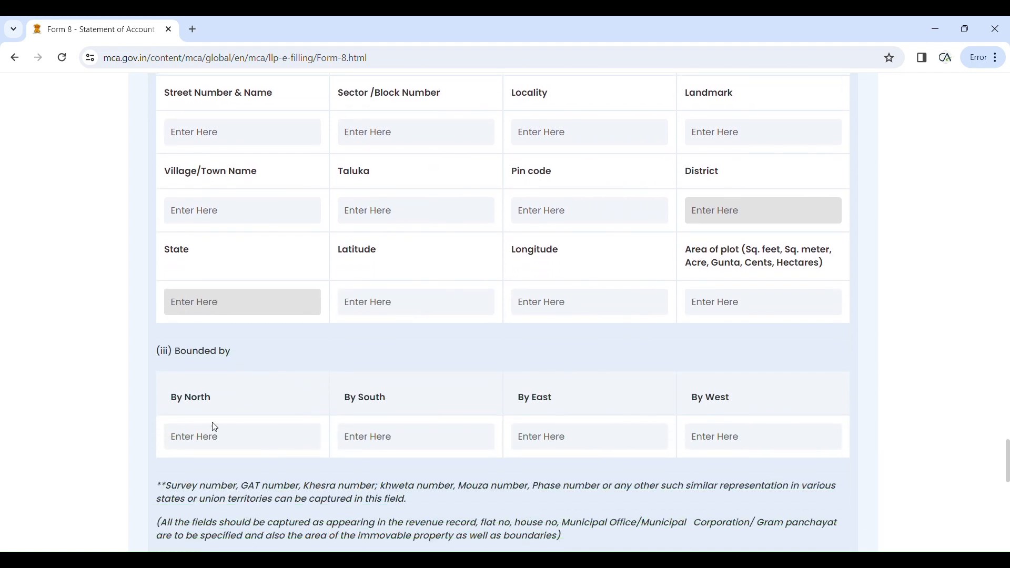
pyautogui.scroll(-1, 230, 412)
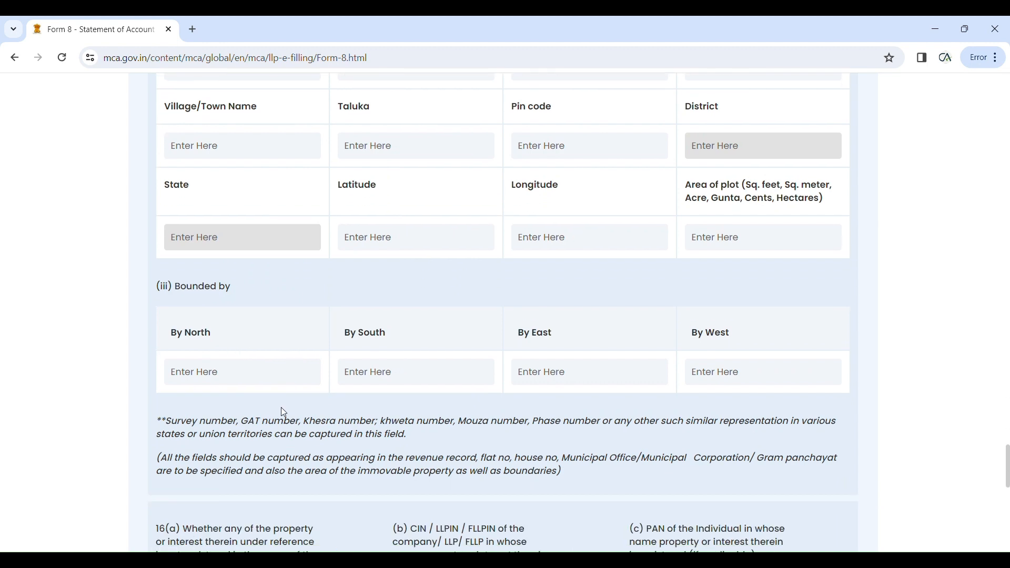
pyautogui.scroll(-4, 295, 383)
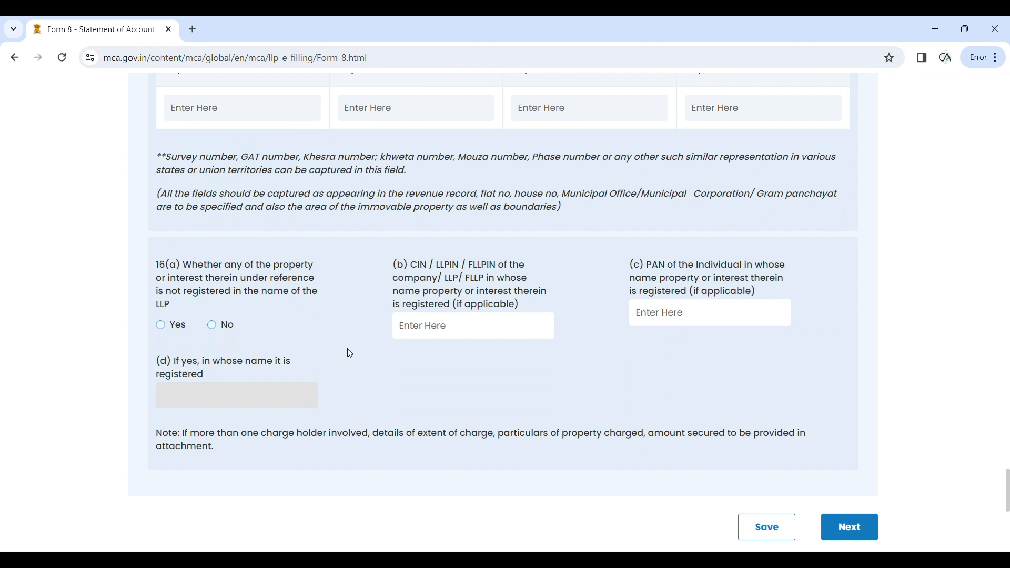
pyautogui.scroll(-1, 351, 354)
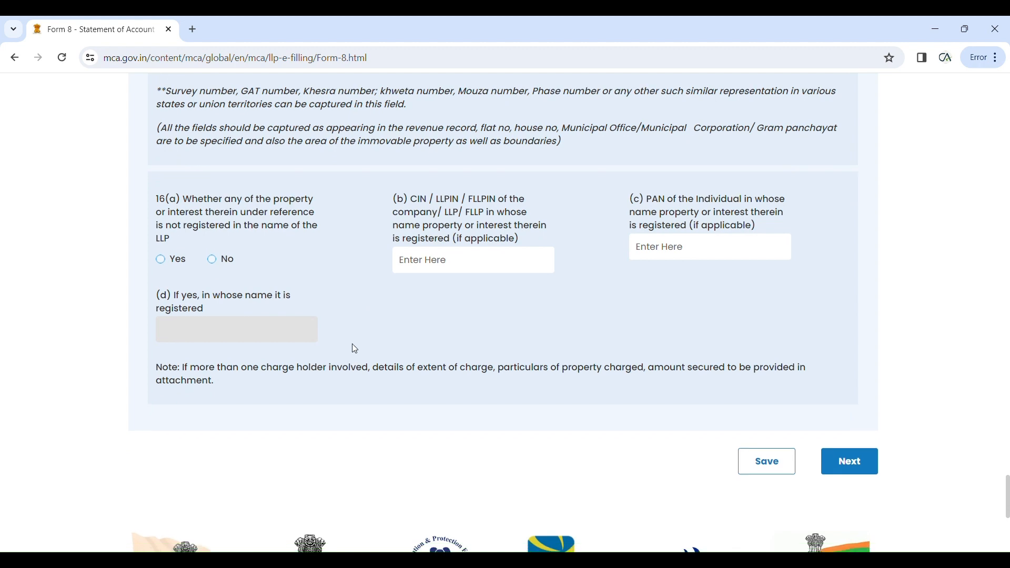
# Step: Answer Yes to question 16(a), leaving the 16(c) PAN field empty
pyautogui.click(161, 261)
pyautogui.click(213, 262)
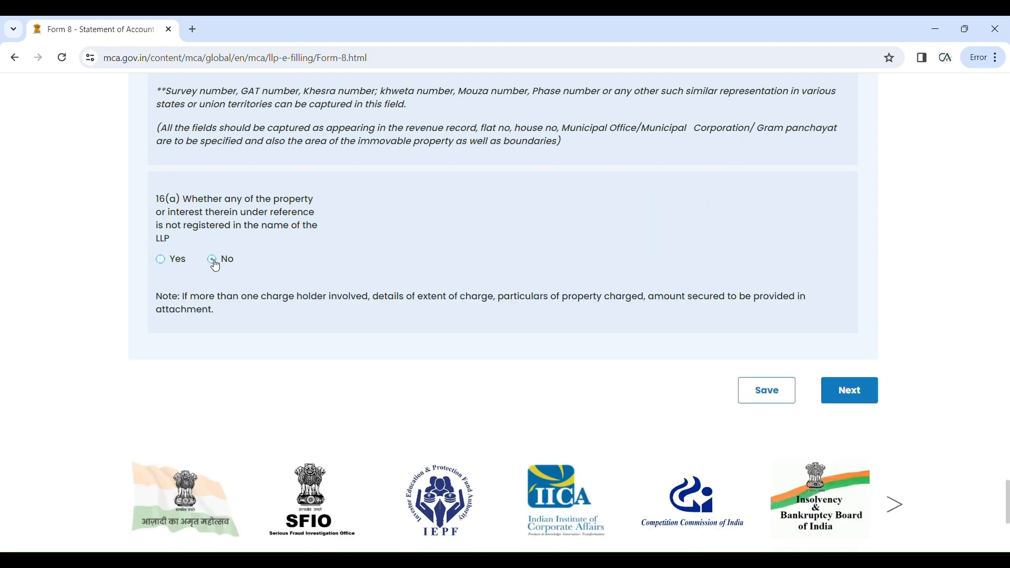
pyautogui.click(160, 261)
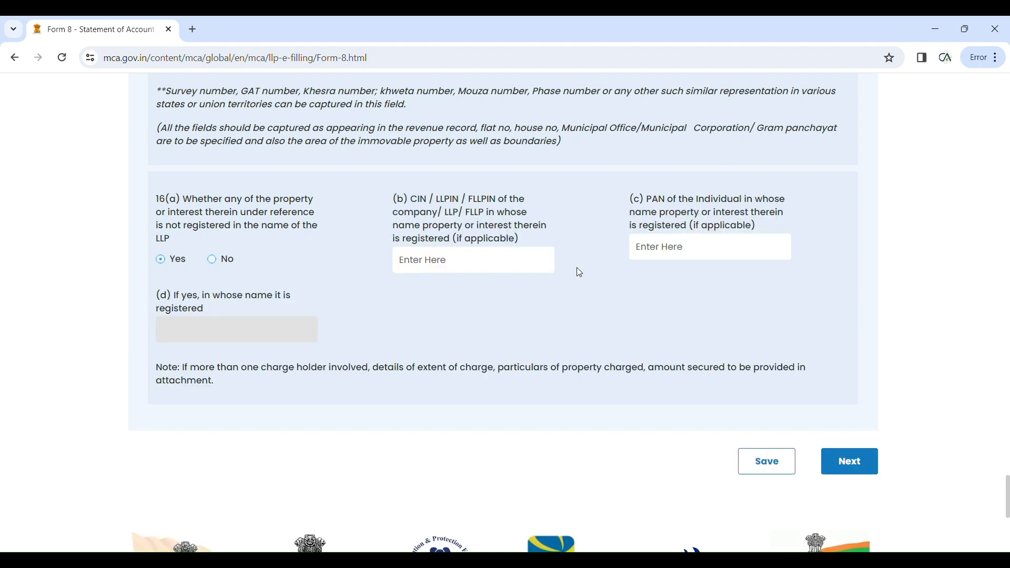
pyautogui.click(654, 254)
pyautogui.write('agf')
pyautogui.press('BackSpace')
pyautogui.press('BackSpace')
pyautogui.press('BackSpace')
# Step: Try to proceed with Next, then scroll to the flagged plot unit details table
pyautogui.scroll(-3, 719, 299)
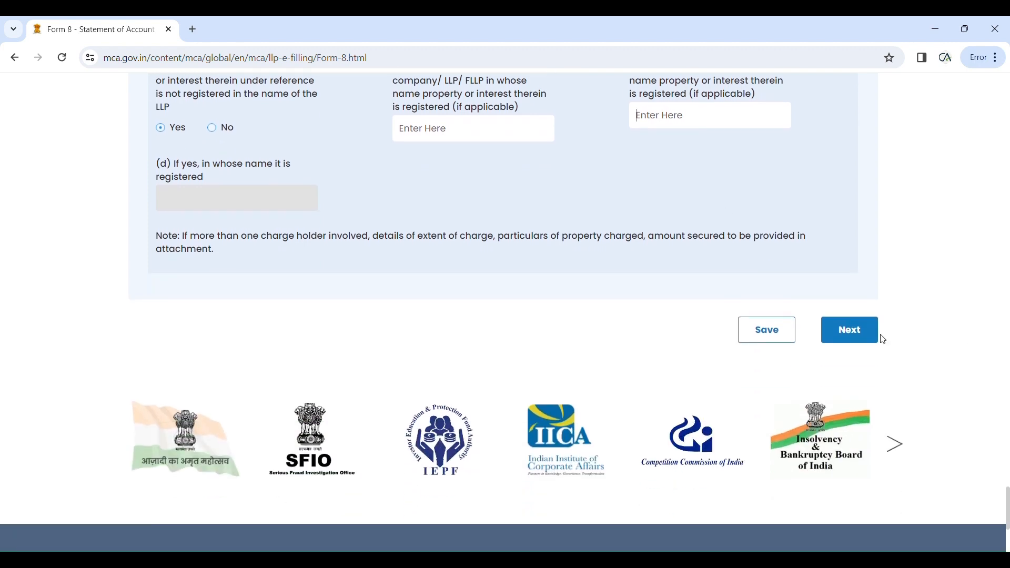
pyautogui.click(860, 332)
pyautogui.scroll(10, 536, 345)
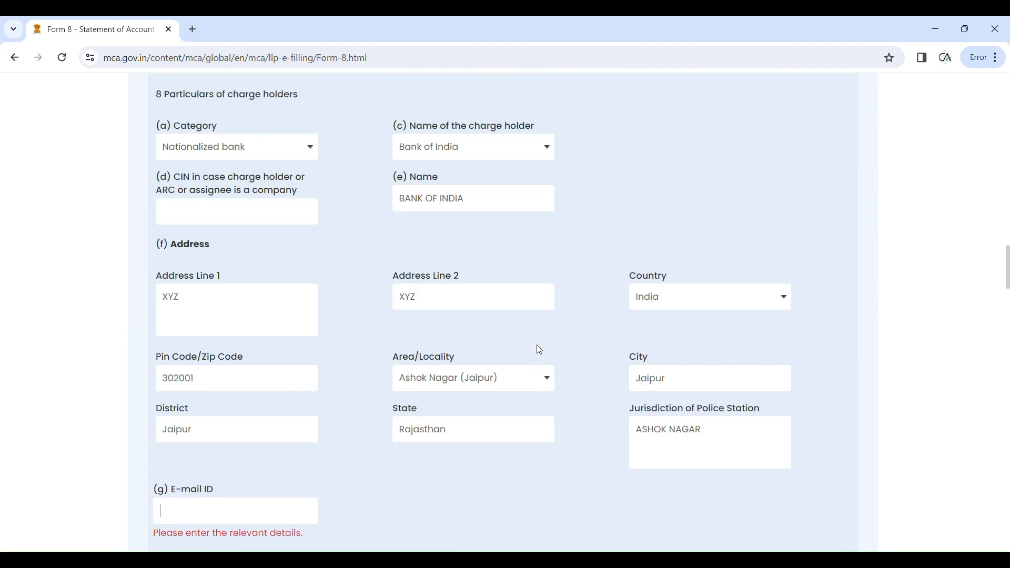
pyautogui.scroll(4, 533, 348)
pyautogui.scroll(-20, 529, 343)
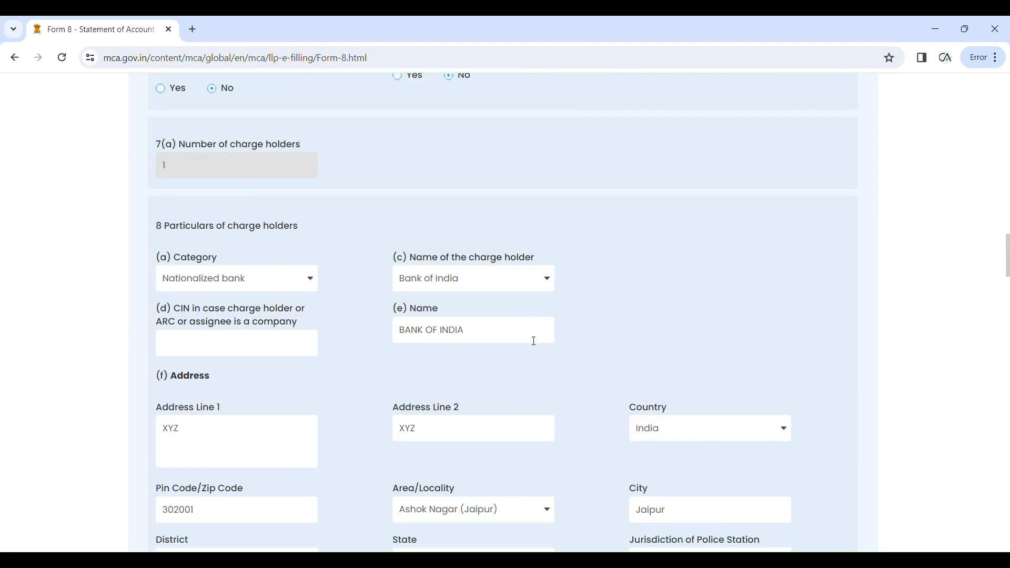
pyautogui.scroll(-2, 529, 338)
pyautogui.scroll(2, 523, 335)
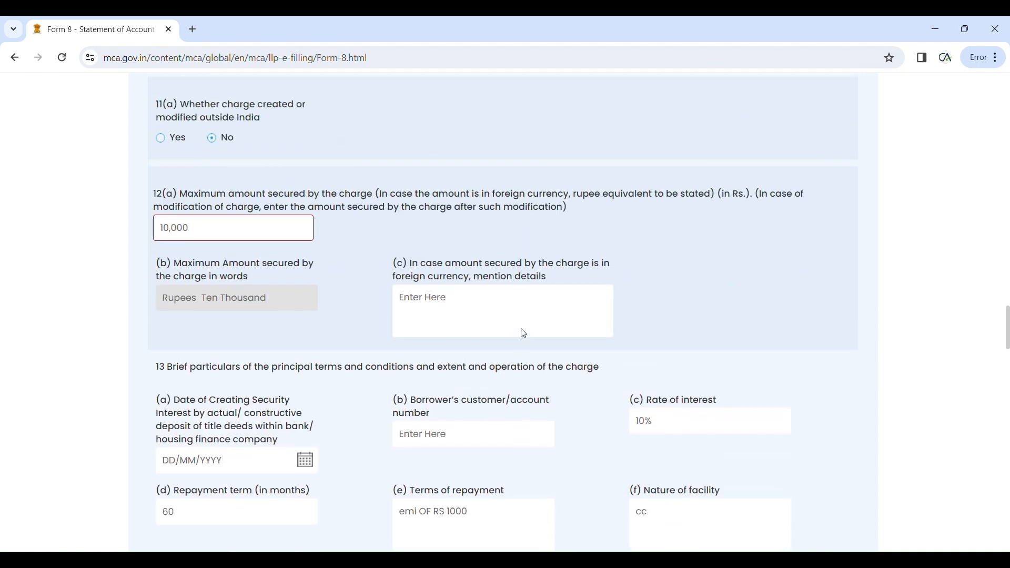
pyautogui.scroll(-3, 526, 337)
pyautogui.scroll(-20, 527, 337)
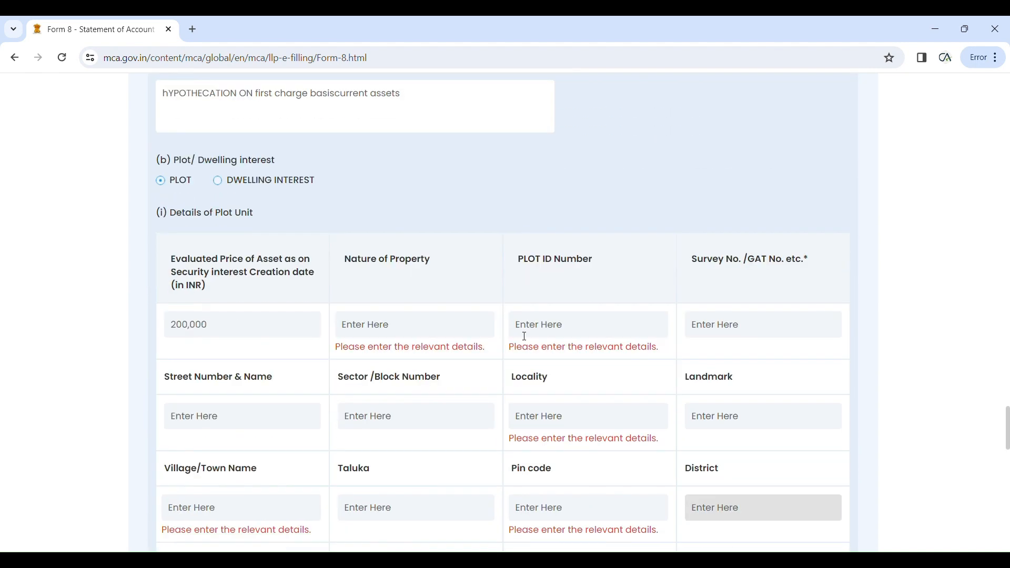
# Step: Enter nature of property 'c', PLOT ID '1', locality 's' and village/town 'f'
pyautogui.scroll(-4, 521, 335)
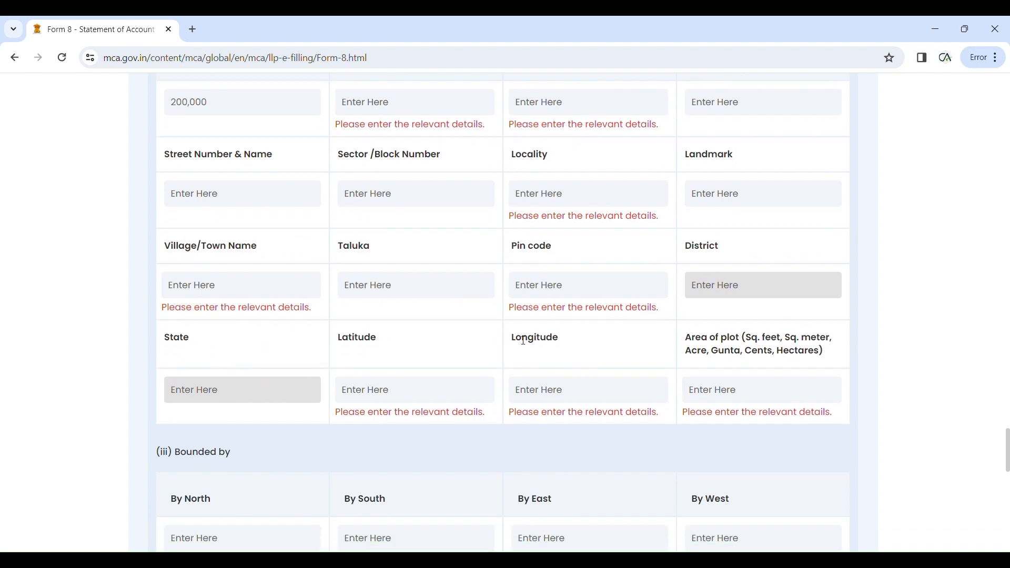
pyautogui.scroll(4, 501, 353)
pyautogui.scroll(1, 501, 353)
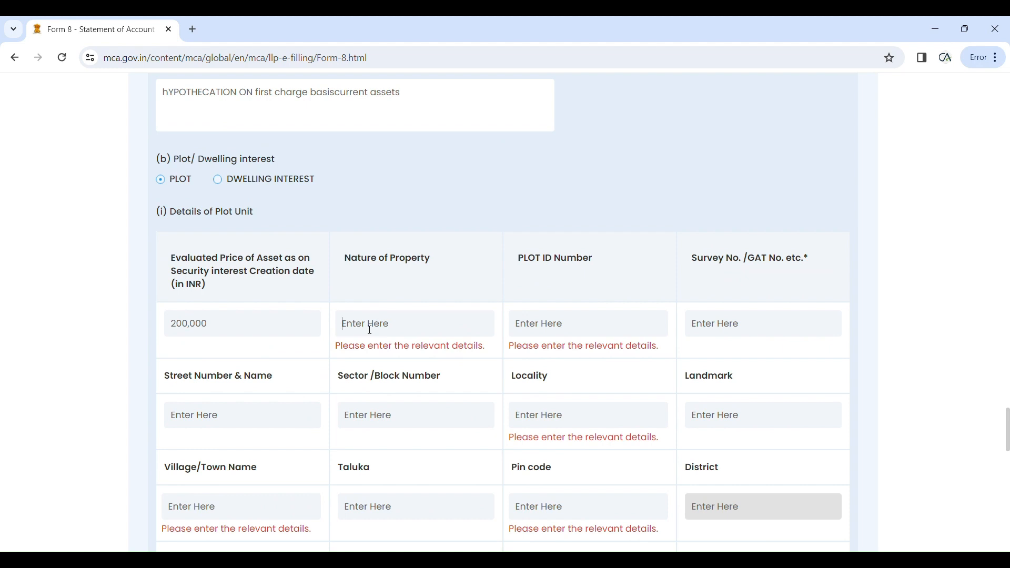
pyautogui.write('c')
pyautogui.click(440, 374)
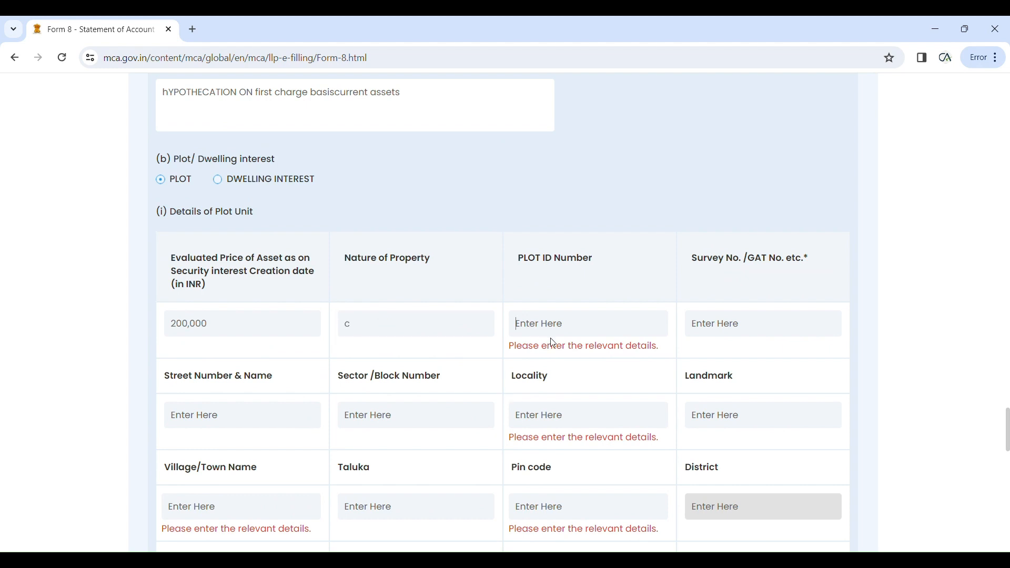
pyautogui.write('1')
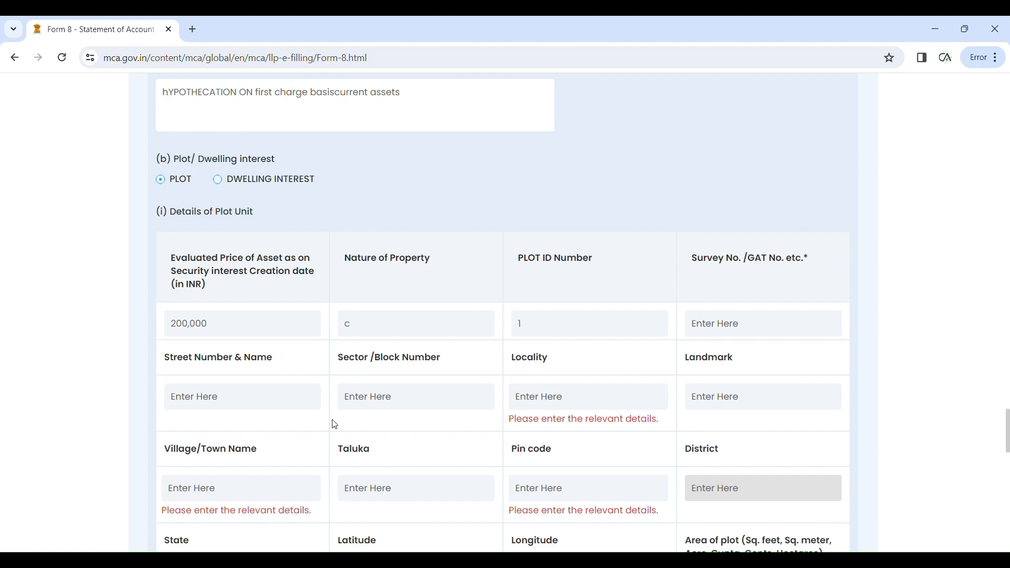
pyautogui.click(541, 397)
pyautogui.write('s')
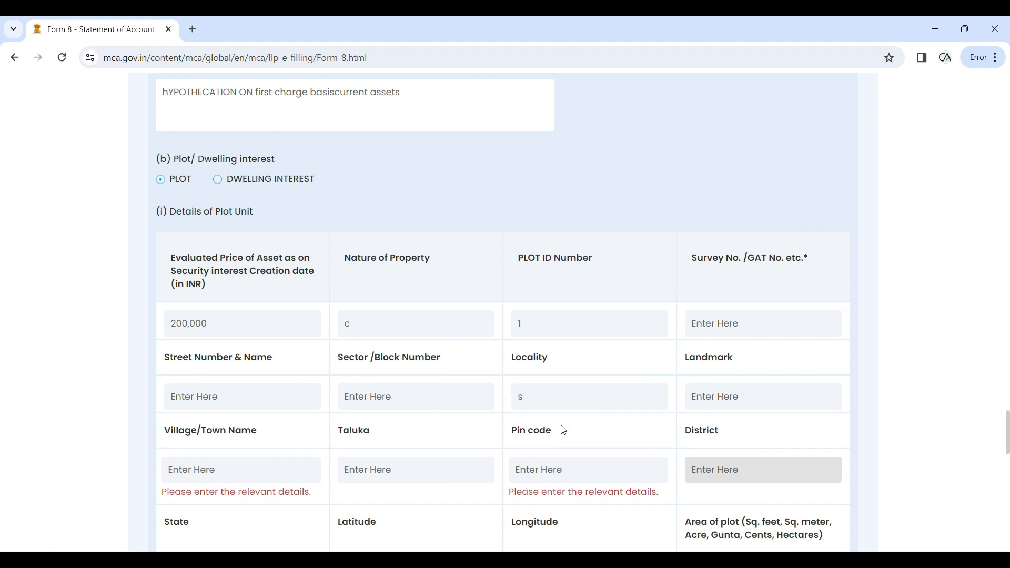
pyautogui.scroll(-3, 427, 429)
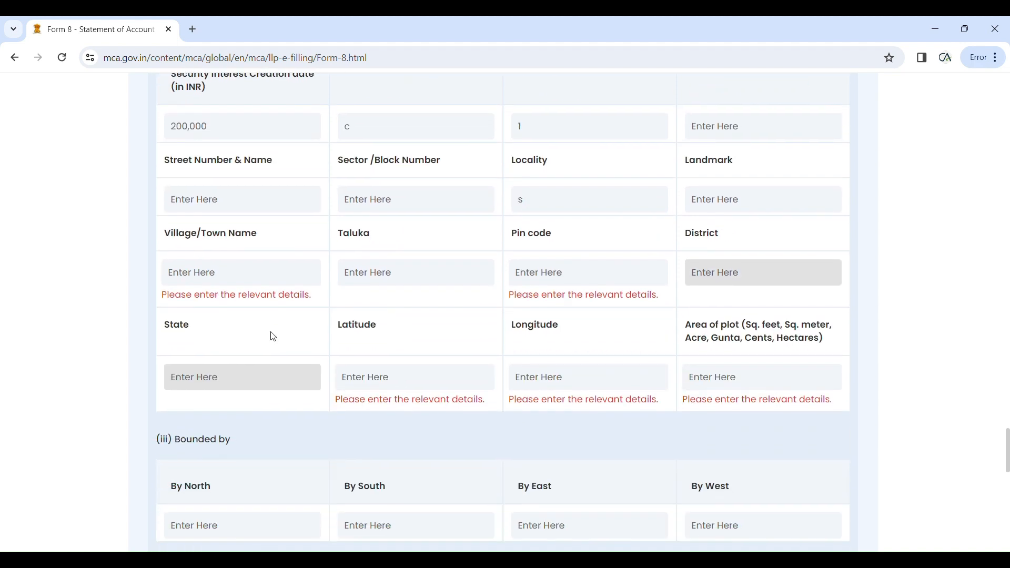
pyautogui.click(210, 285)
pyautogui.write('f')
# Step: Enter pin code 302001, latitude 75.23, longitude 25.32 and plot area 100
pyautogui.click(564, 272)
pyautogui.write('302001')
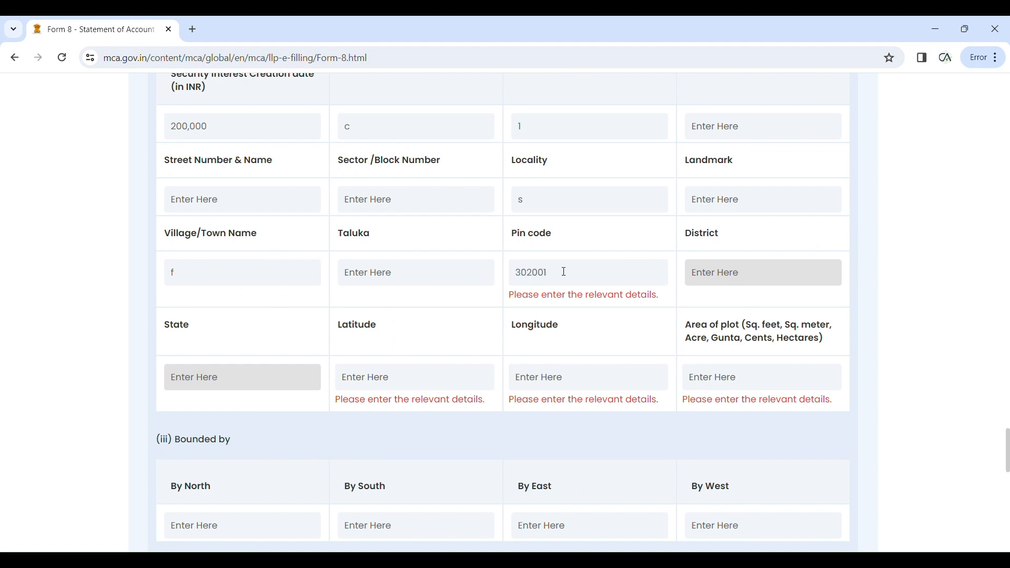
pyautogui.click(587, 320)
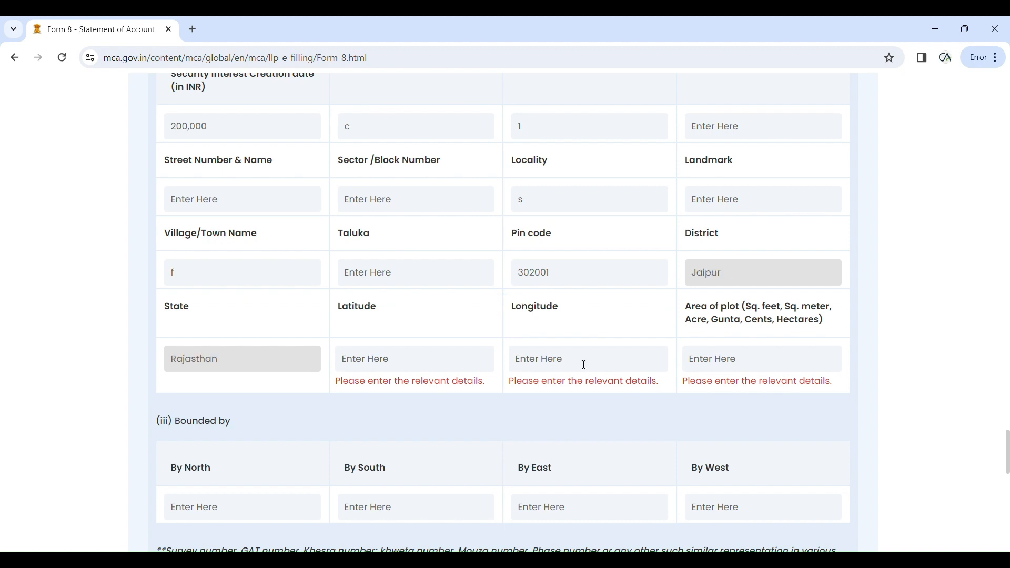
pyautogui.click(410, 365)
pyautogui.write('75.23')
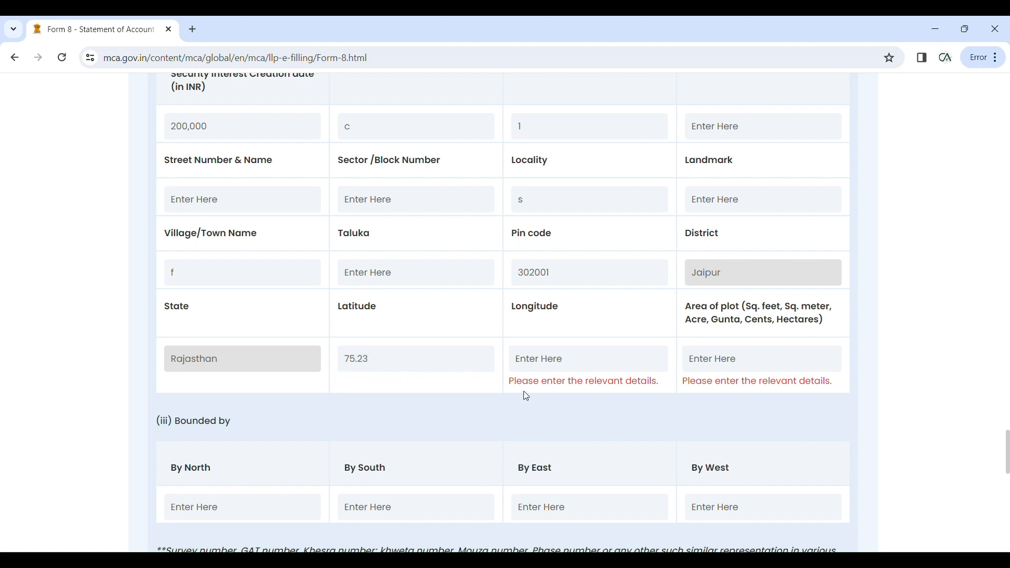
pyautogui.click(542, 370)
pyautogui.write('25.32')
pyautogui.click(664, 383)
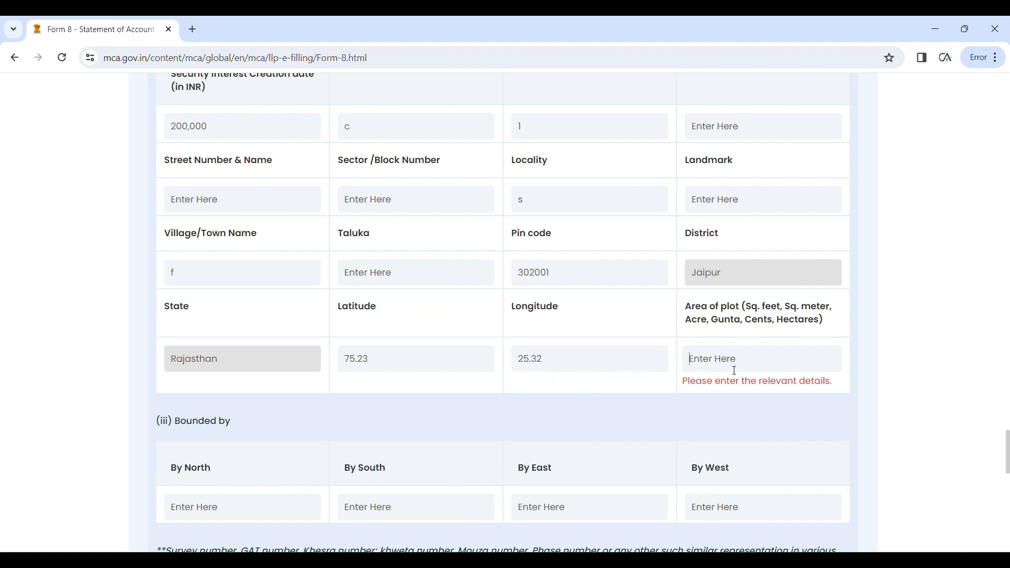
pyautogui.write('100')
pyautogui.scroll(-9, 692, 441)
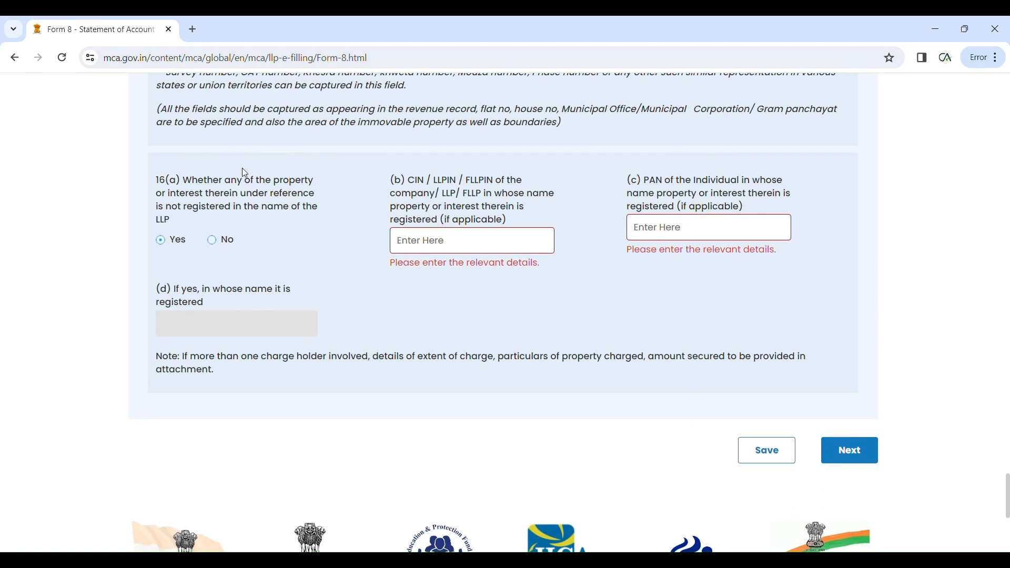
# Step: Switch question 16(a) to No and try to proceed
pyautogui.click(216, 247)
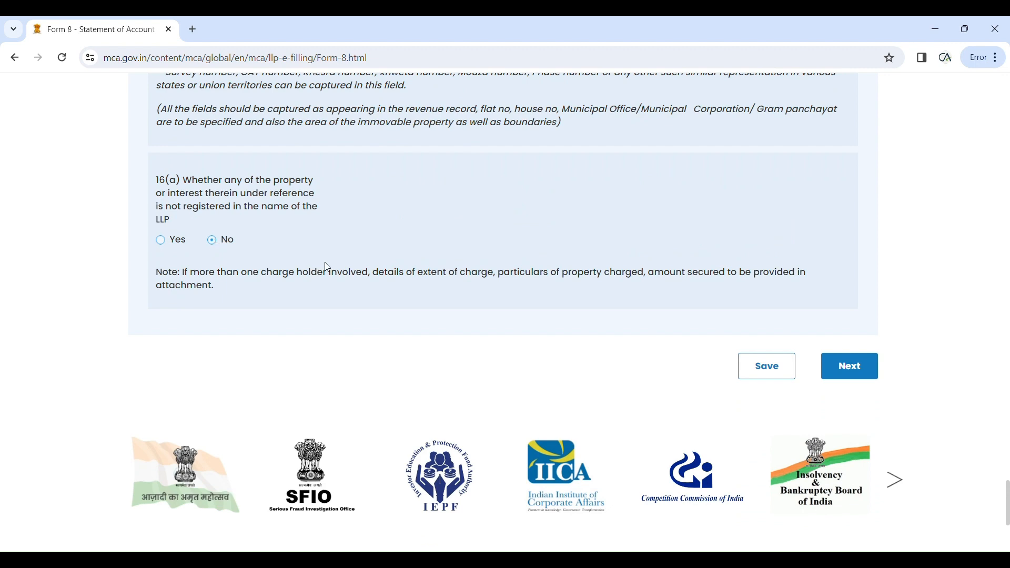
pyautogui.scroll(-1, 557, 331)
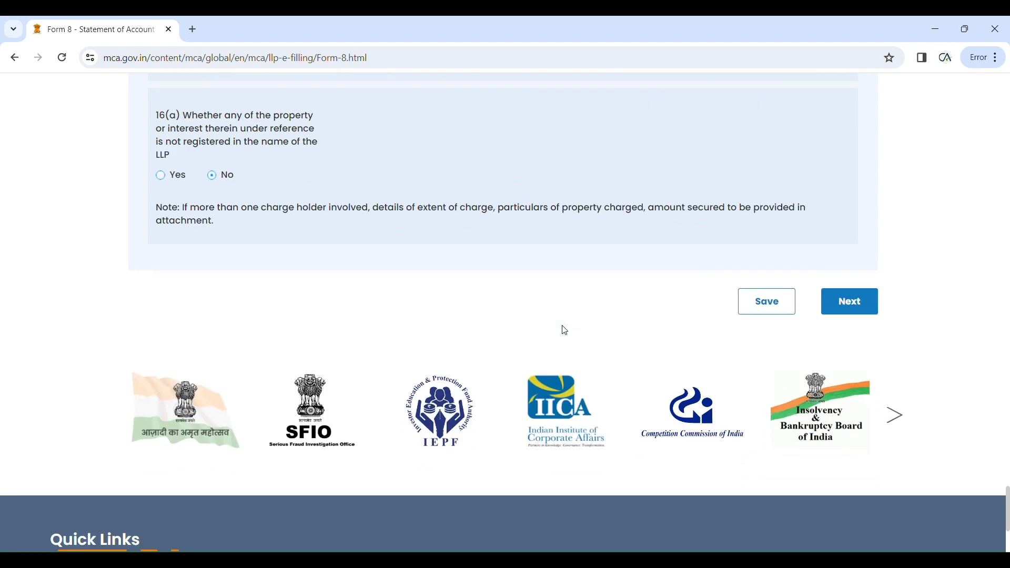
pyautogui.click(866, 302)
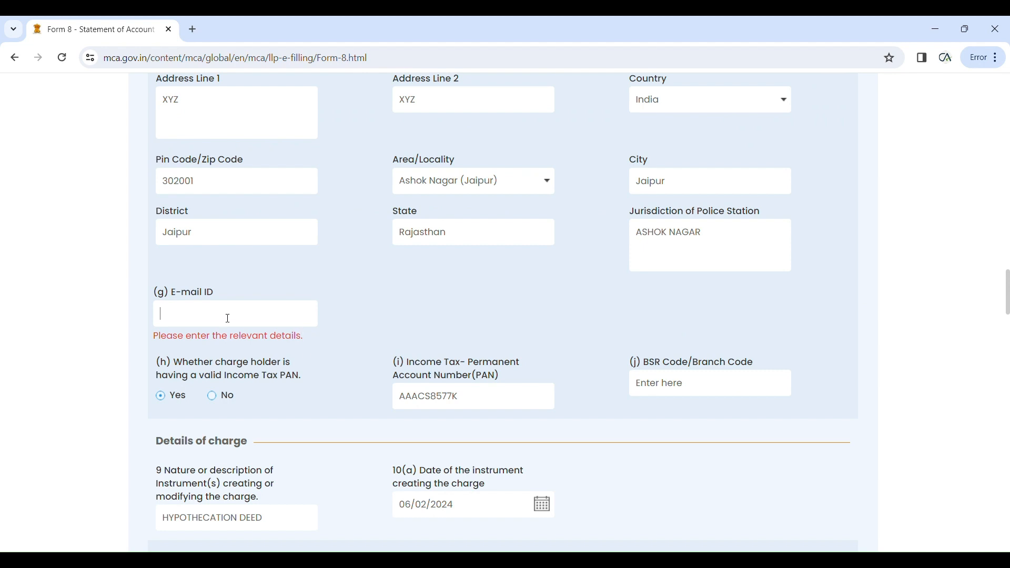
# Step: Fill in the charge holder's e-mail ID and advance to Attachment & Declaration
pyautogui.scroll(-12, 399, 314)
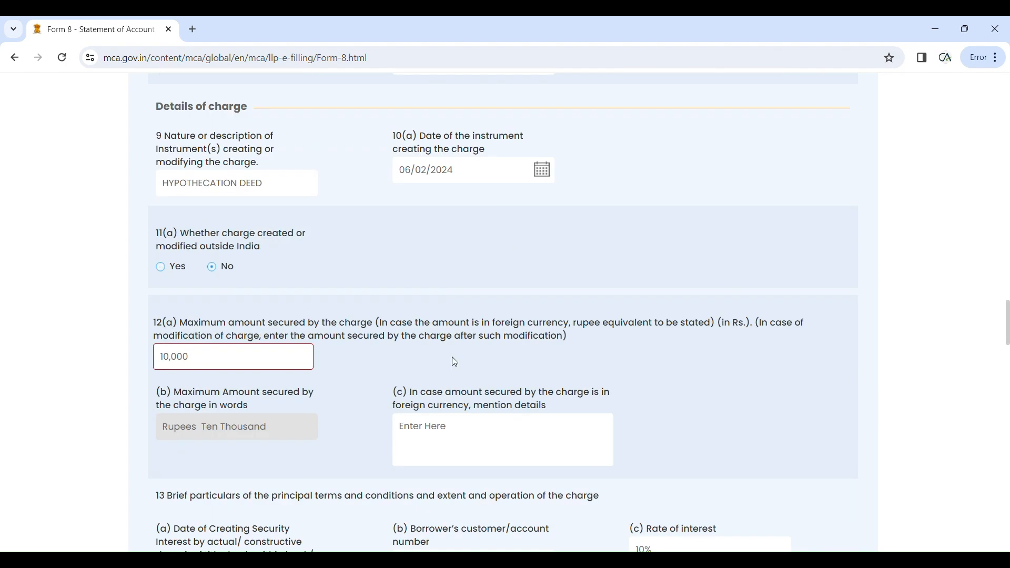
pyautogui.scroll(-20, 723, 422)
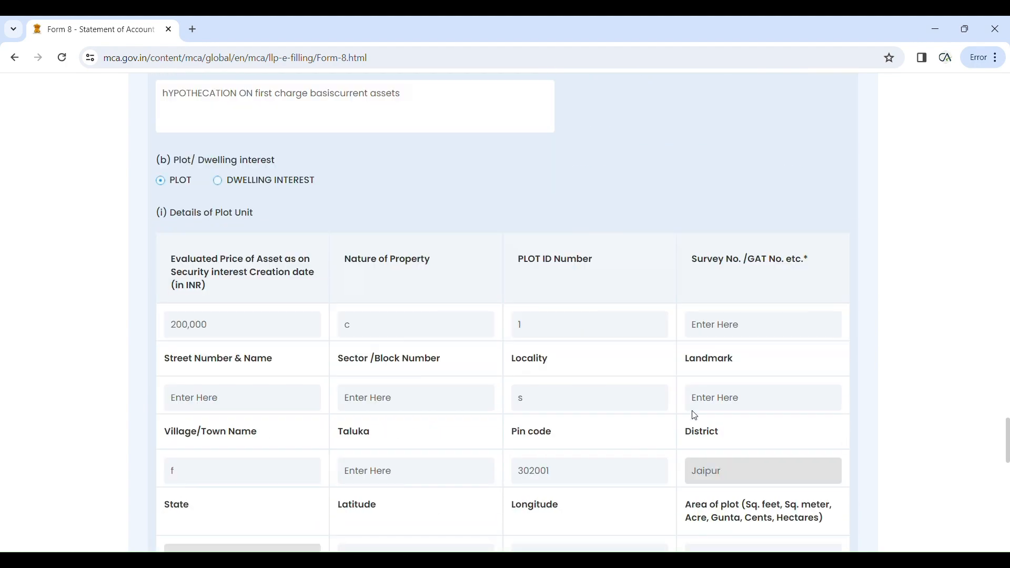
pyautogui.scroll(-8, 693, 413)
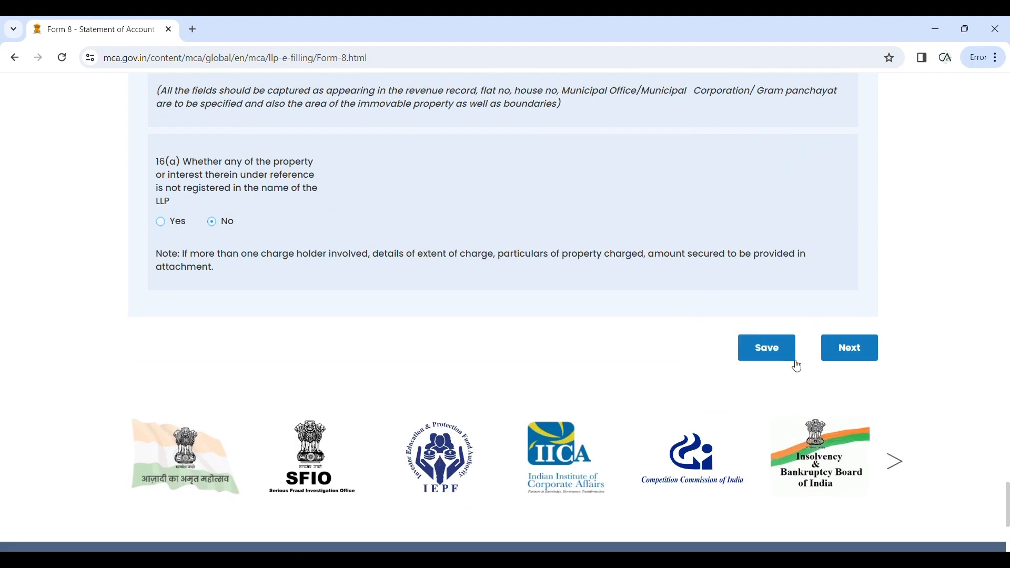
pyautogui.click(857, 362)
# Step: Enter Manager as the designation in the verification section
pyautogui.scroll(-4, 581, 415)
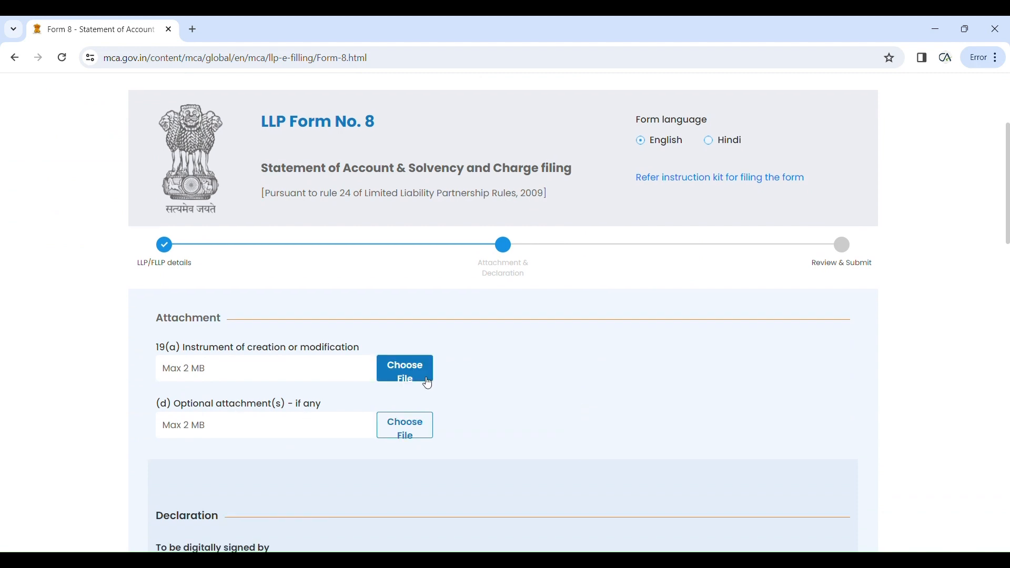
pyautogui.scroll(-4, 410, 384)
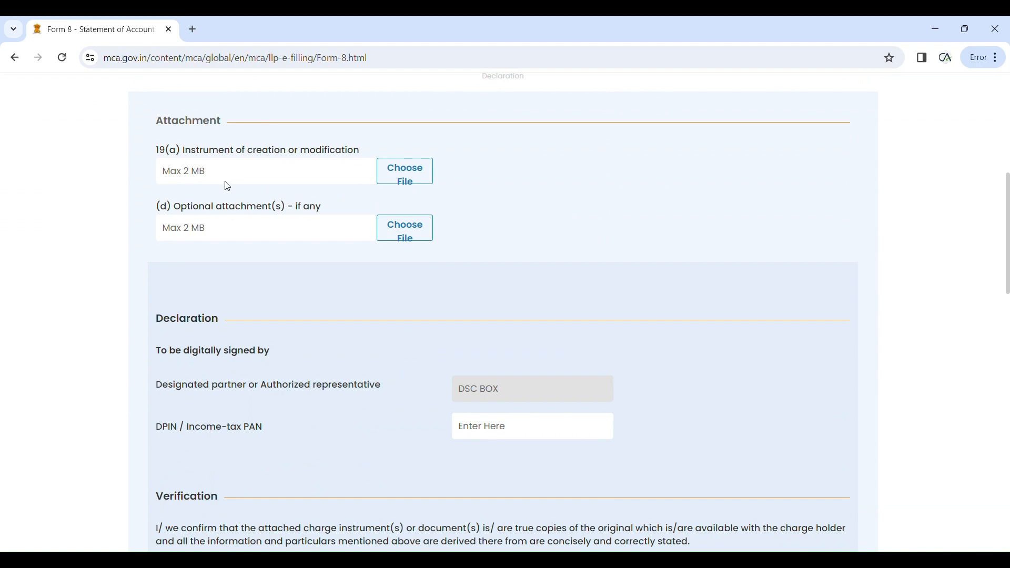
pyautogui.scroll(-2, 241, 249)
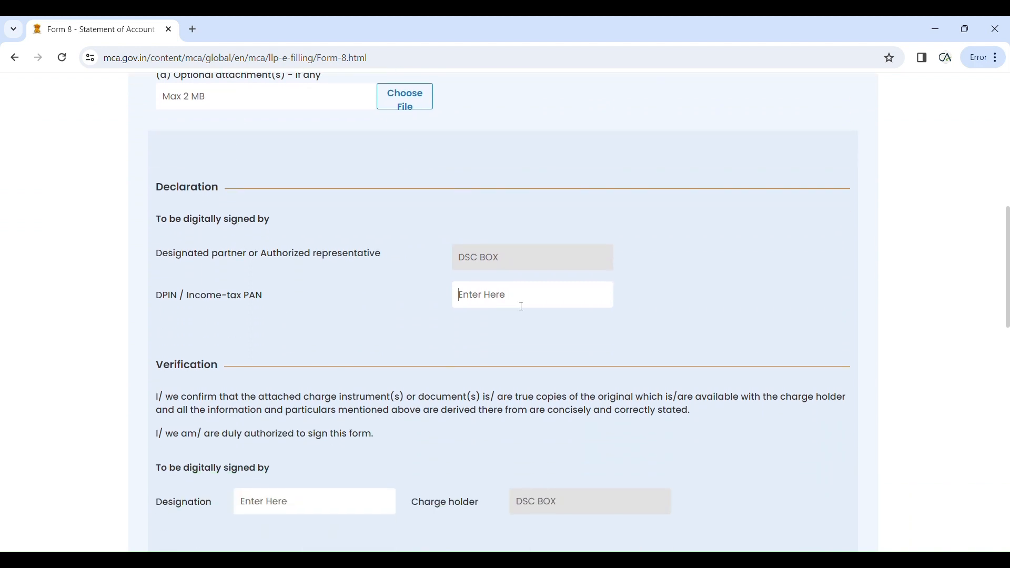
pyautogui.scroll(-4, 522, 307)
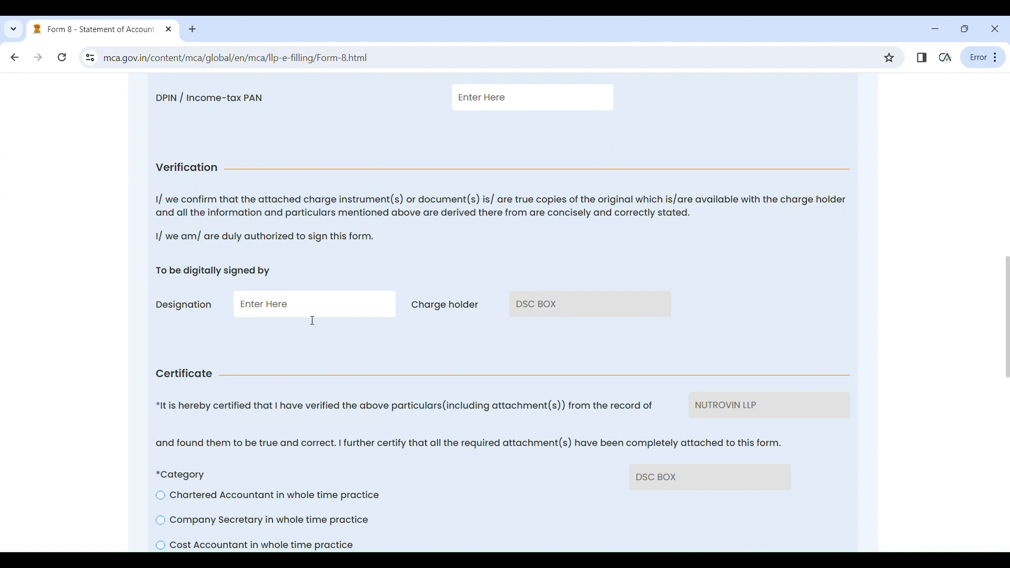
pyautogui.click(305, 322)
pyautogui.write('Manager')
# Step: Certify as a Chartered Accountant, Associate member, and fill in the membership number
pyautogui.scroll(-4, 510, 348)
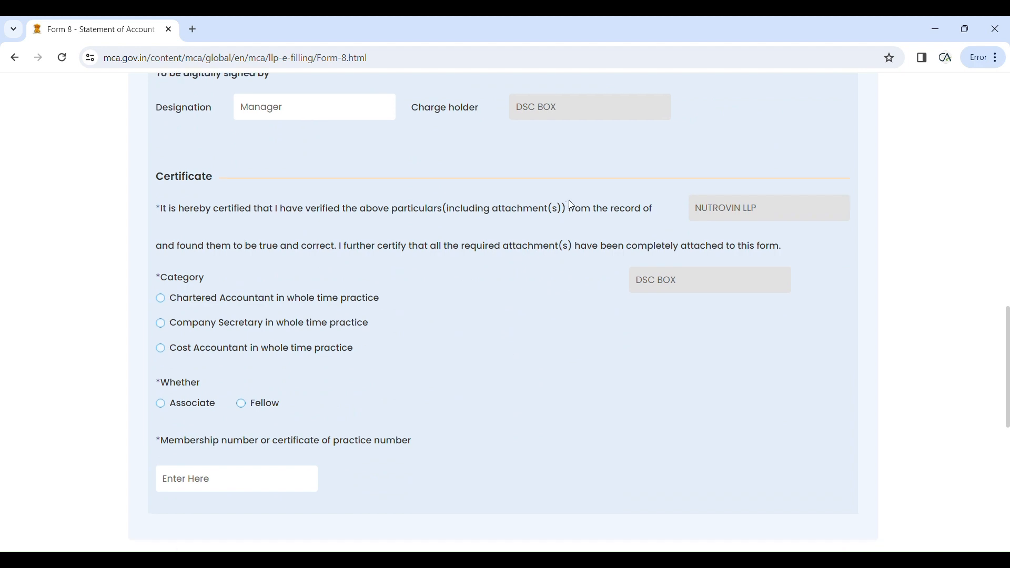
pyautogui.click(161, 303)
pyautogui.click(165, 410)
pyautogui.scroll(-3, 198, 420)
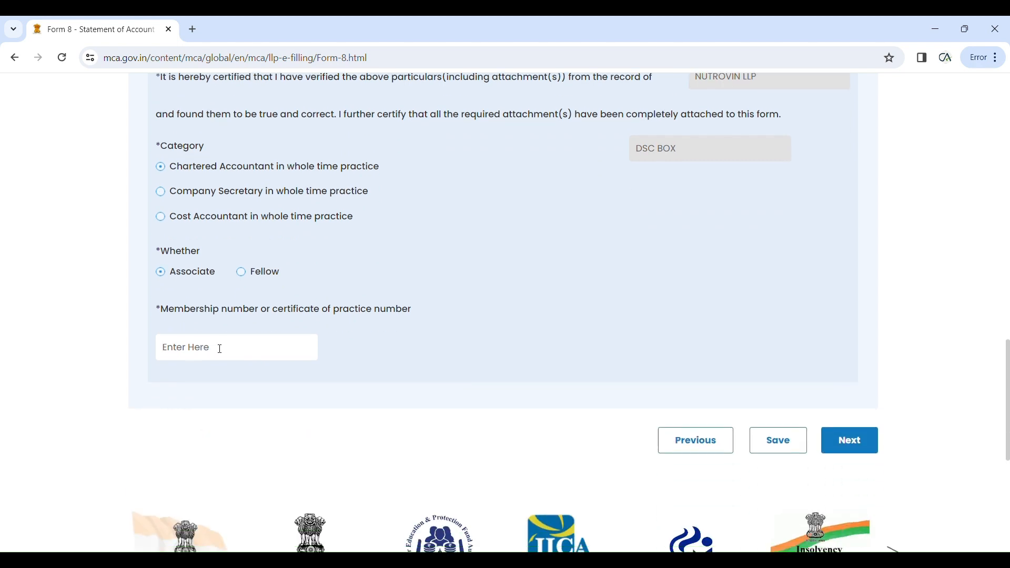
pyautogui.write('000020')
pyautogui.scroll(15, 311, 376)
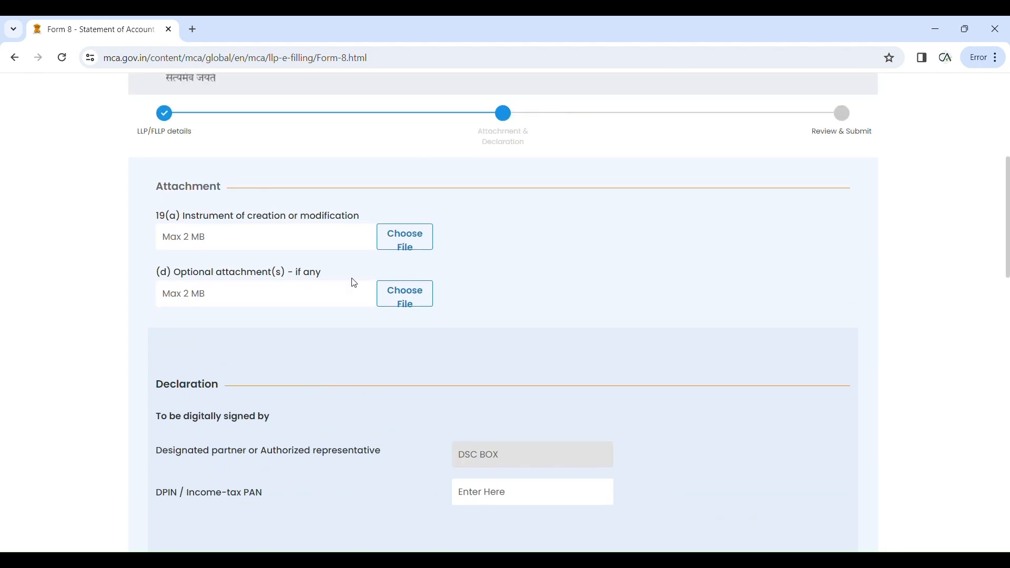
# Step: Attach KEEMAYA.pdf as the instrument of creation under 19(a) and try to proceed
pyautogui.click(402, 251)
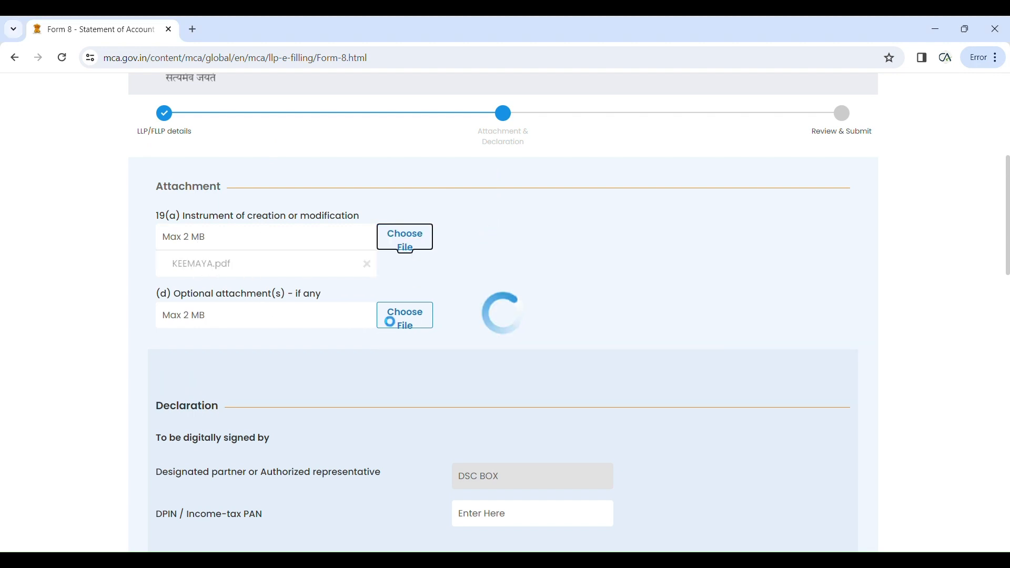
pyautogui.scroll(-7, 419, 310)
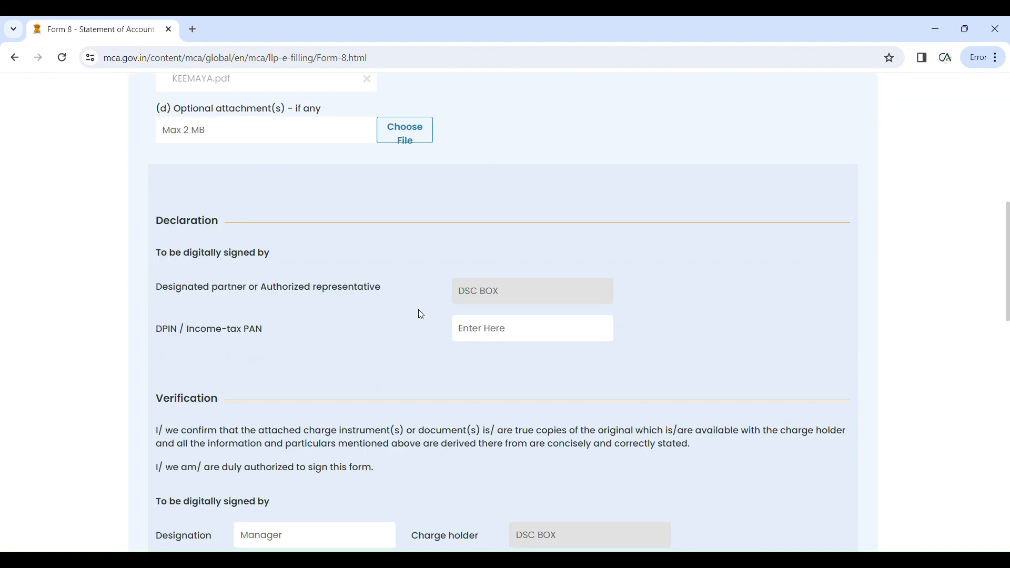
pyautogui.scroll(-9, 421, 316)
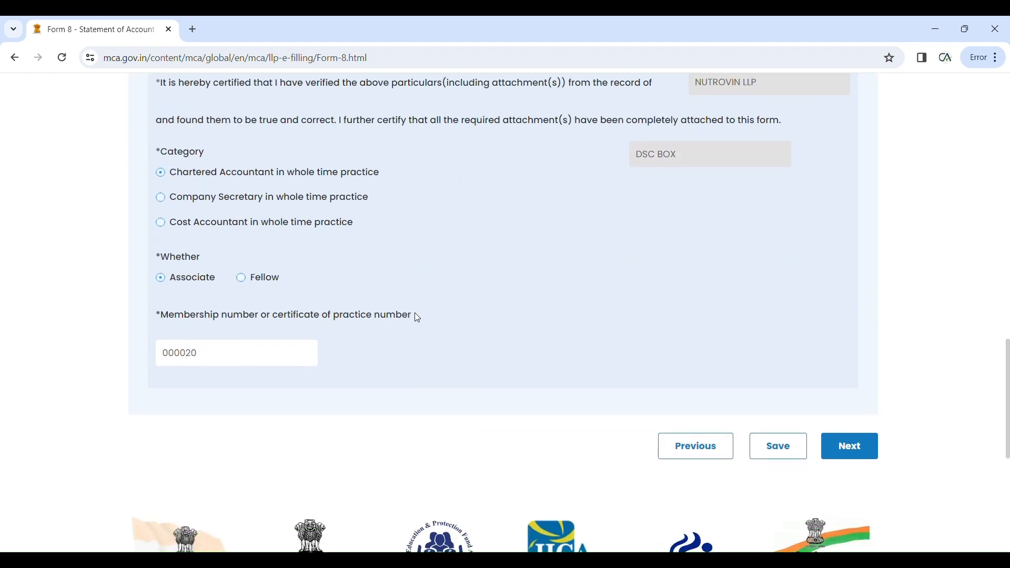
pyautogui.click(852, 336)
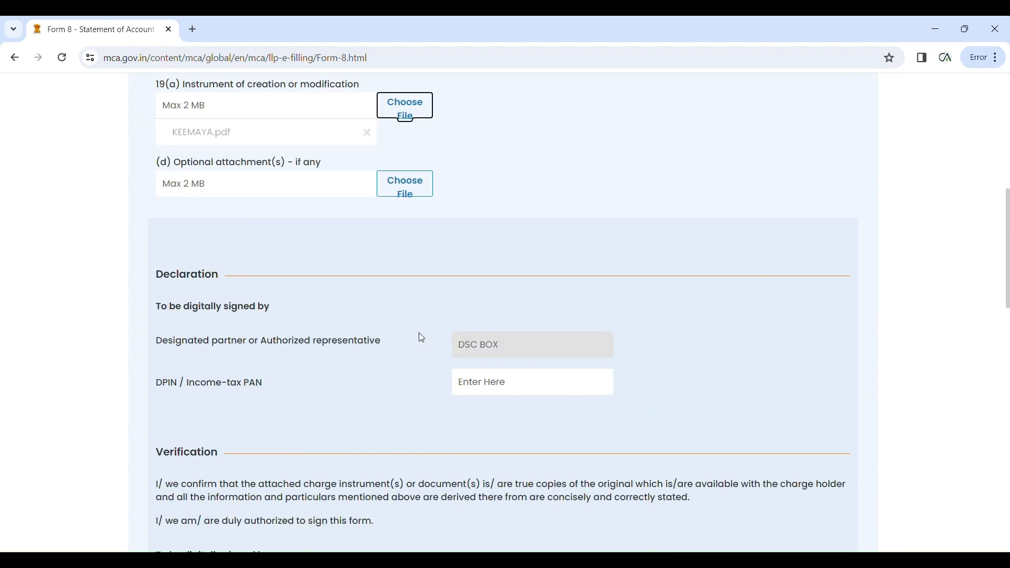
pyautogui.scroll(-1, 422, 339)
# Step: Replace the rejected DPIN in the declaration with the designated partner's DPIN
pyautogui.click(484, 319)
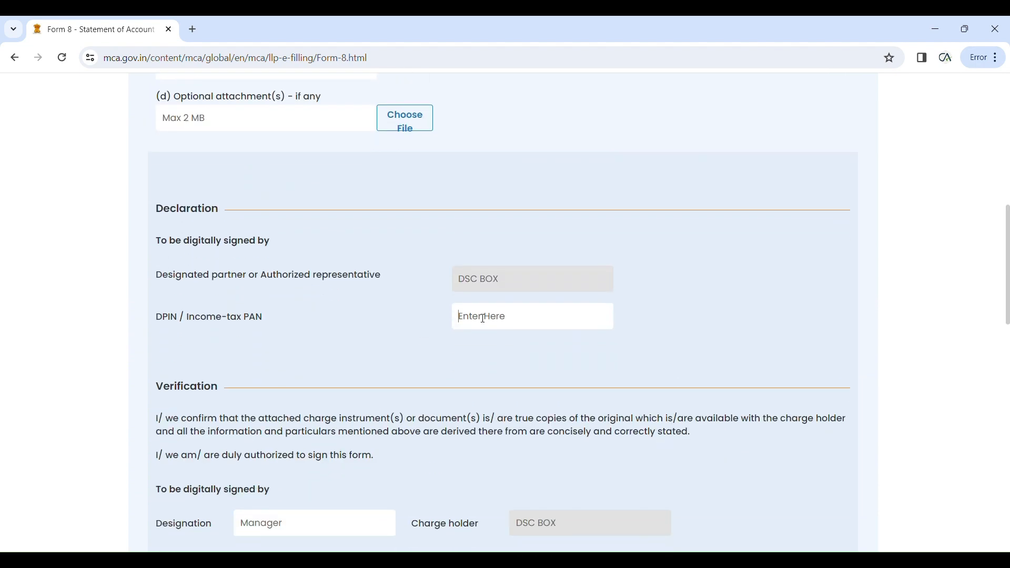
pyautogui.write('00023')
pyautogui.click(500, 360)
pyautogui.moveTo(499, 326); pyautogui.dragTo(451, 326)
pyautogui.press('BackSpace')
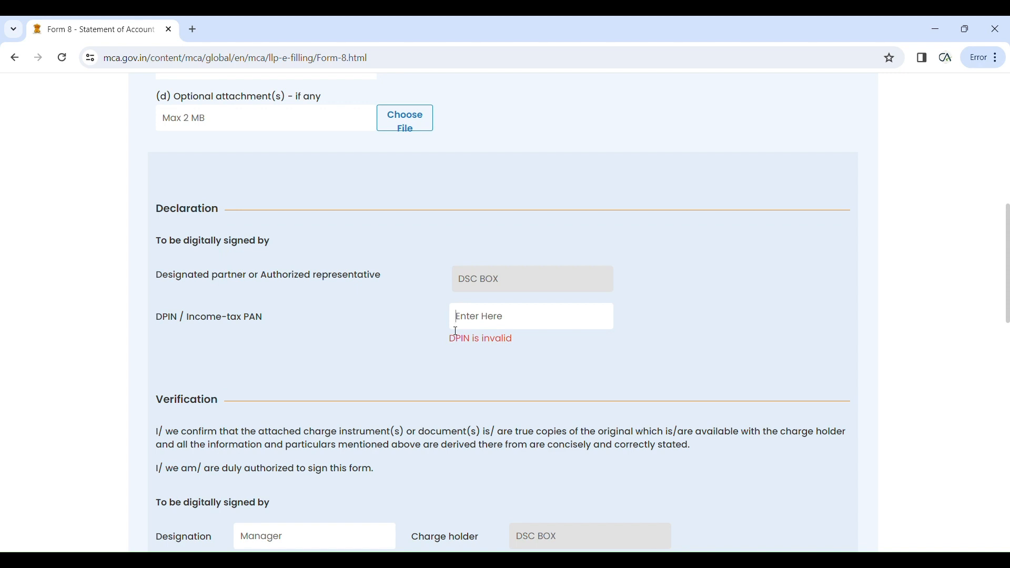
pyautogui.scroll(-10, 536, 437)
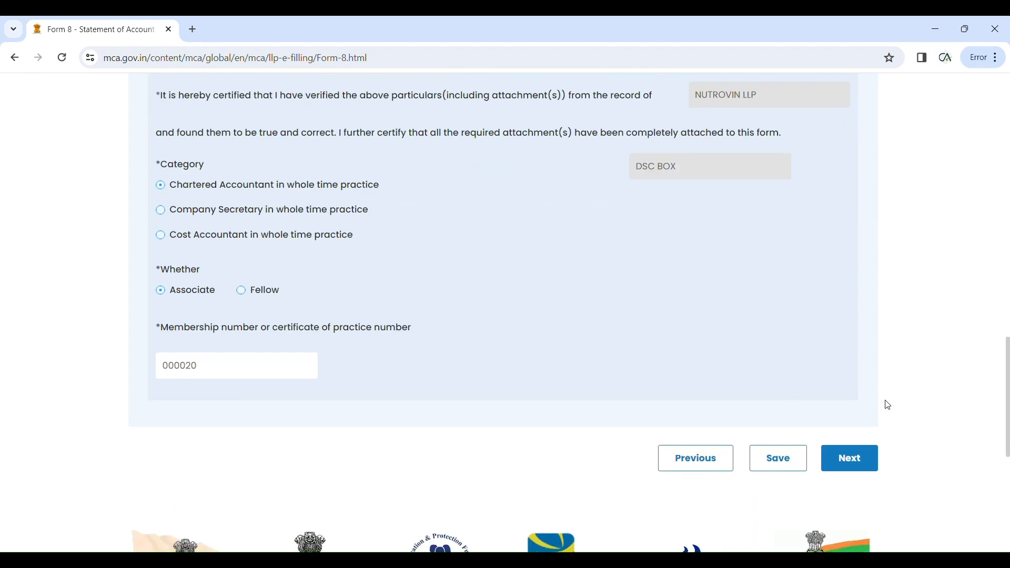
# Step: Move to Review & Submit and scroll through the charge, asset, plot and attachment details
pyautogui.click(848, 457)
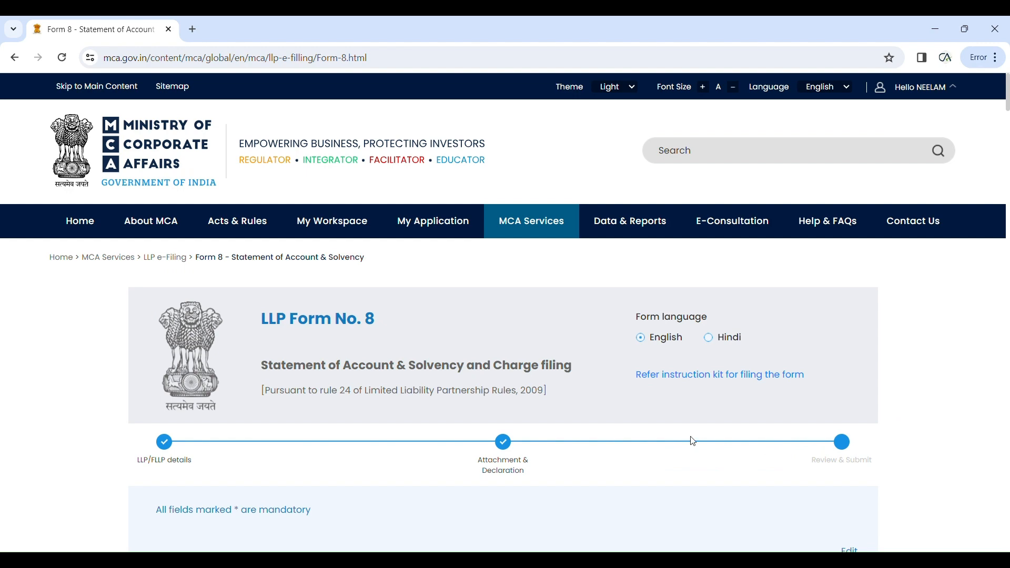
pyautogui.scroll(-4, 692, 440)
pyautogui.scroll(-4, 690, 439)
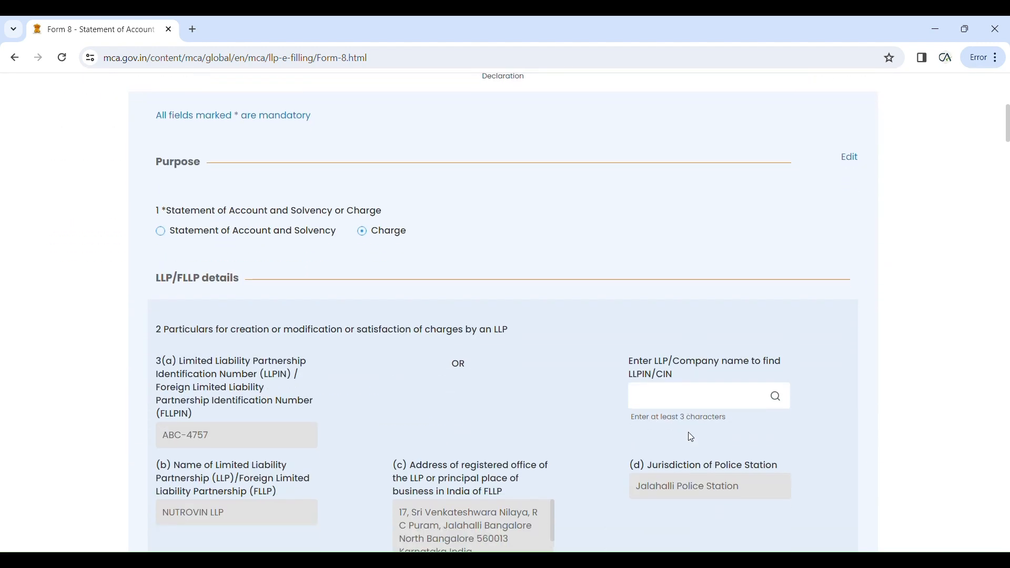
pyautogui.scroll(-13, 690, 438)
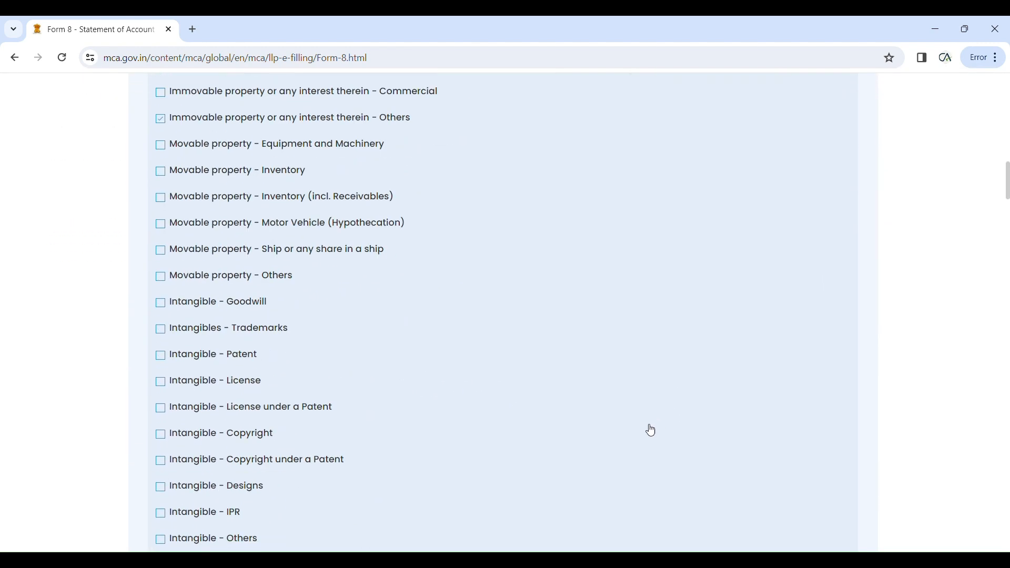
pyautogui.scroll(-20, 651, 431)
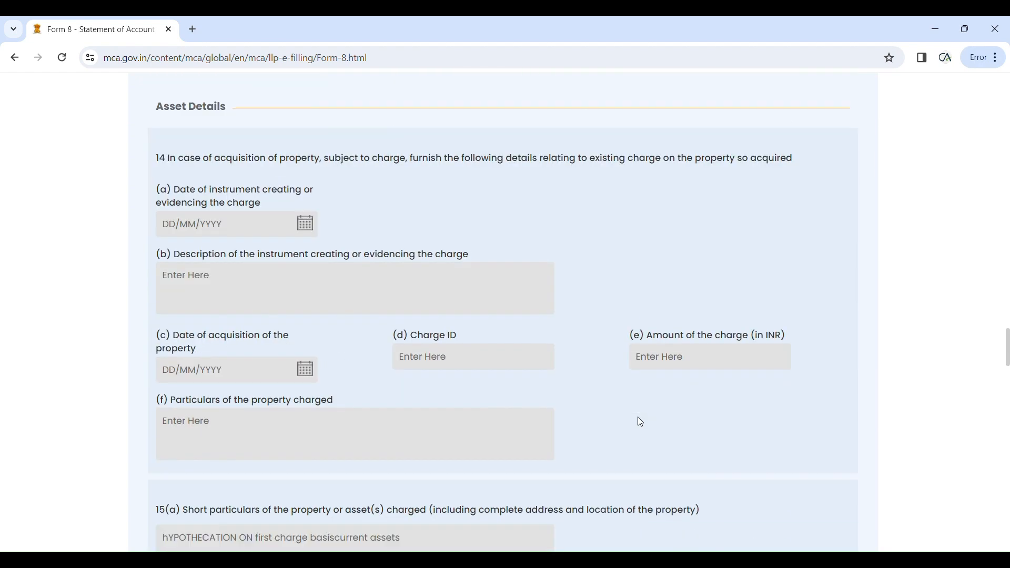
pyautogui.scroll(-20, 641, 422)
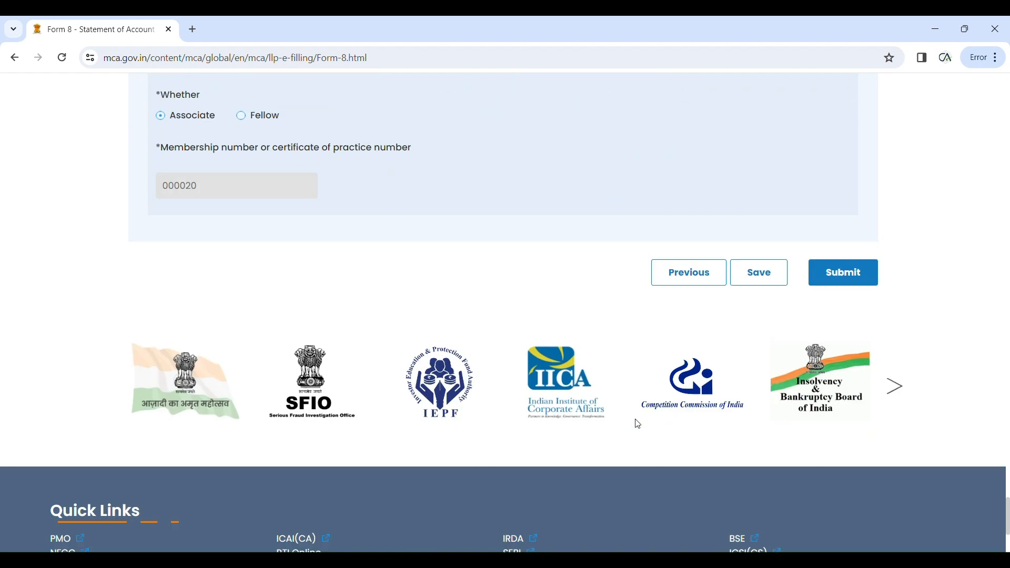
pyautogui.scroll(-4, 636, 419)
pyautogui.scroll(4, 636, 421)
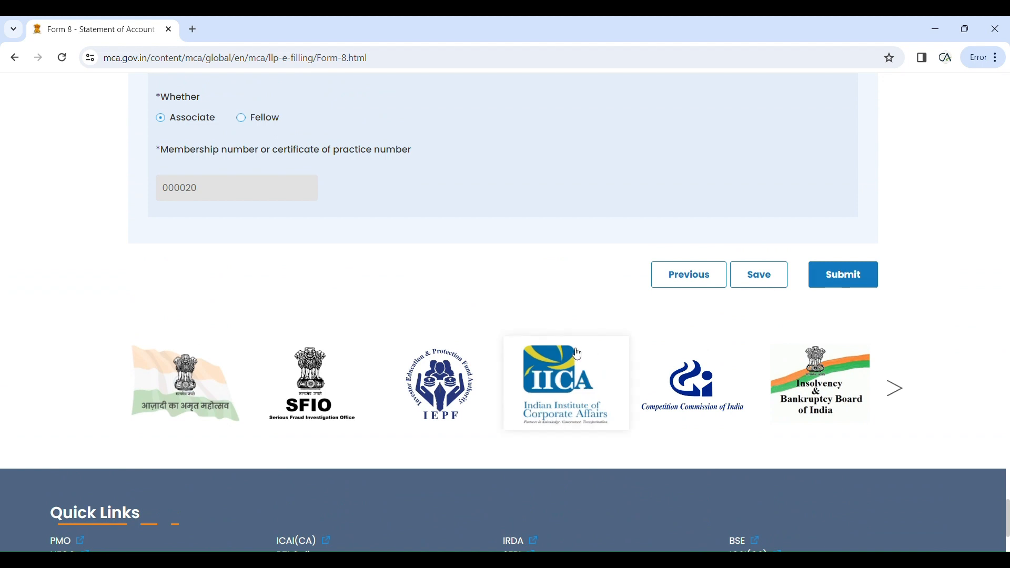
pyautogui.scroll(9, 686, 361)
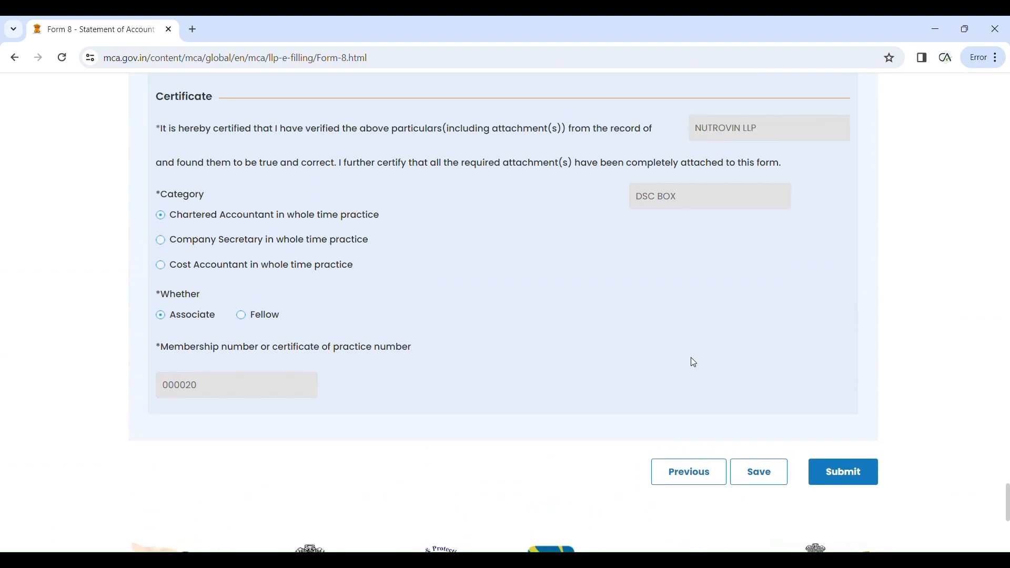
pyautogui.scroll(20, 677, 384)
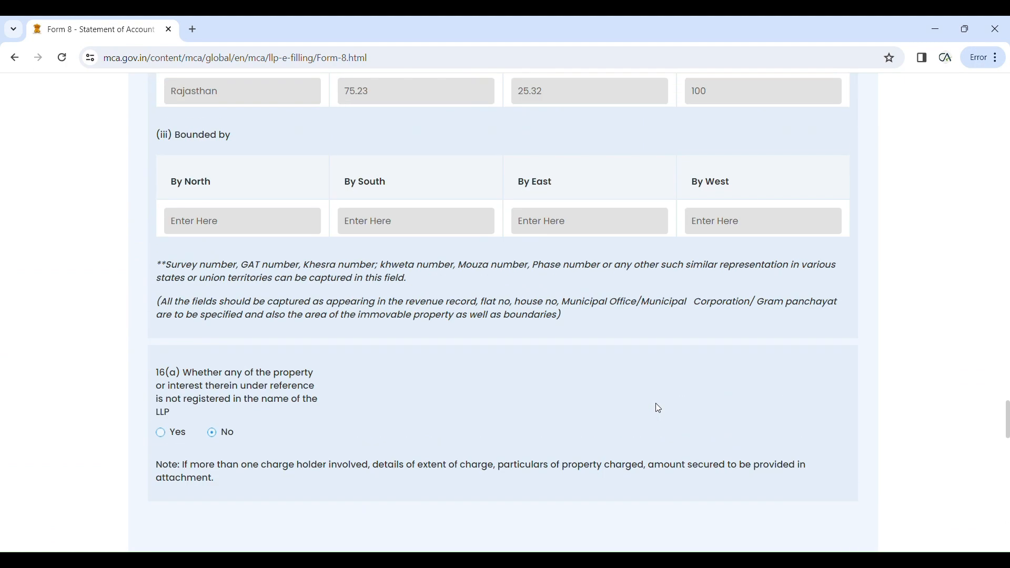
pyautogui.scroll(11, 643, 430)
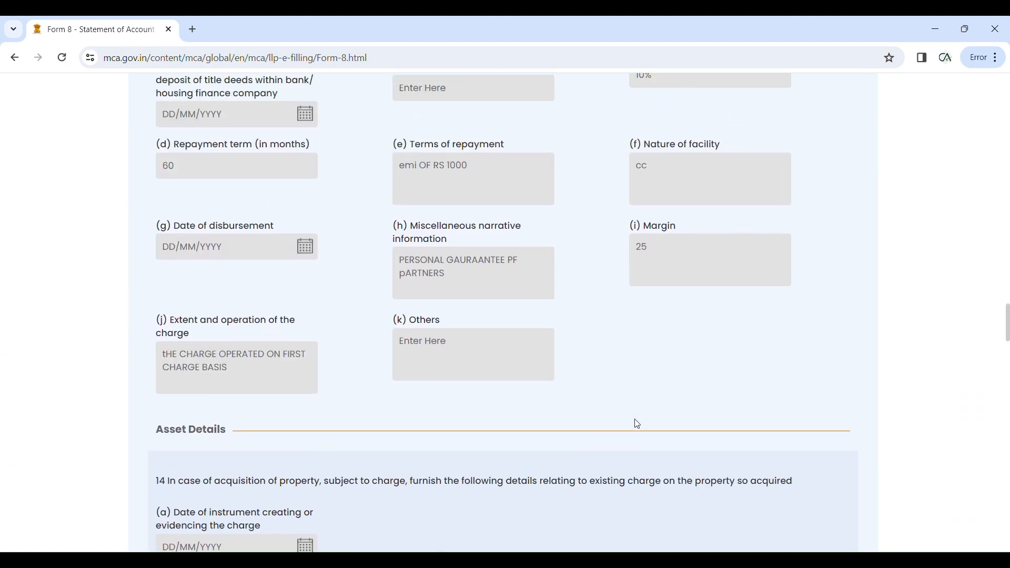
pyautogui.scroll(-6, 635, 424)
pyautogui.scroll(-14, 634, 421)
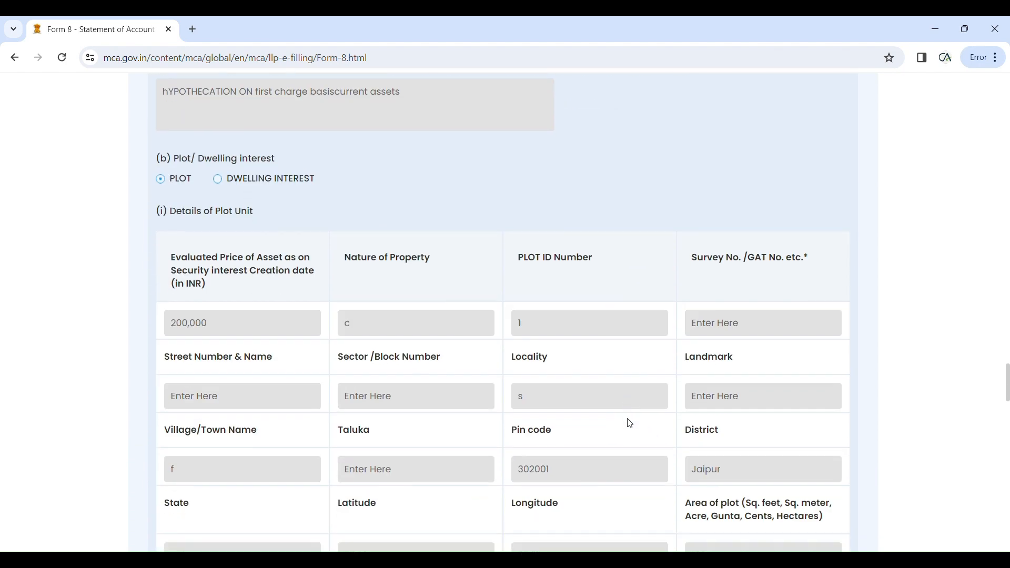
pyautogui.scroll(-6, 624, 422)
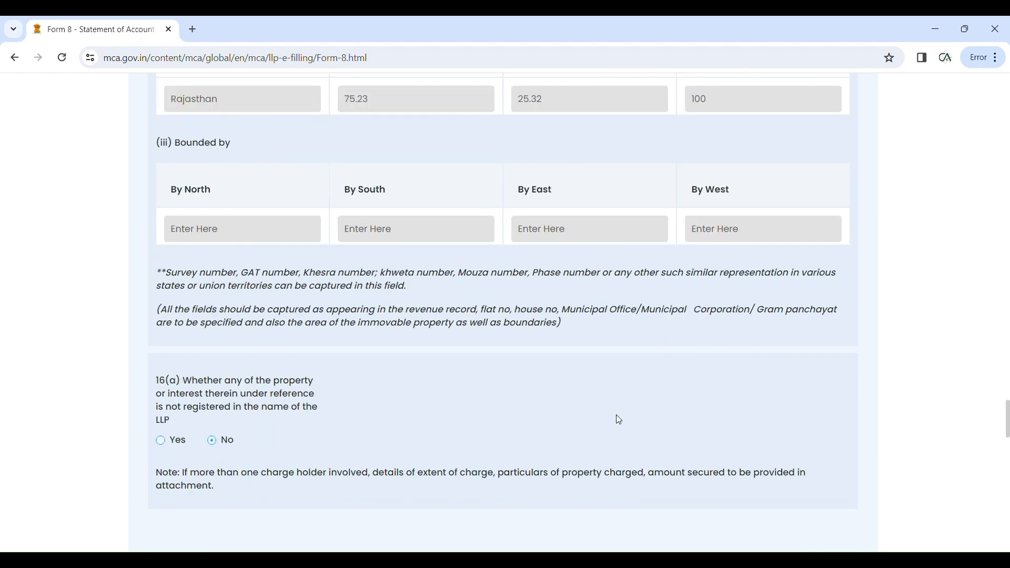